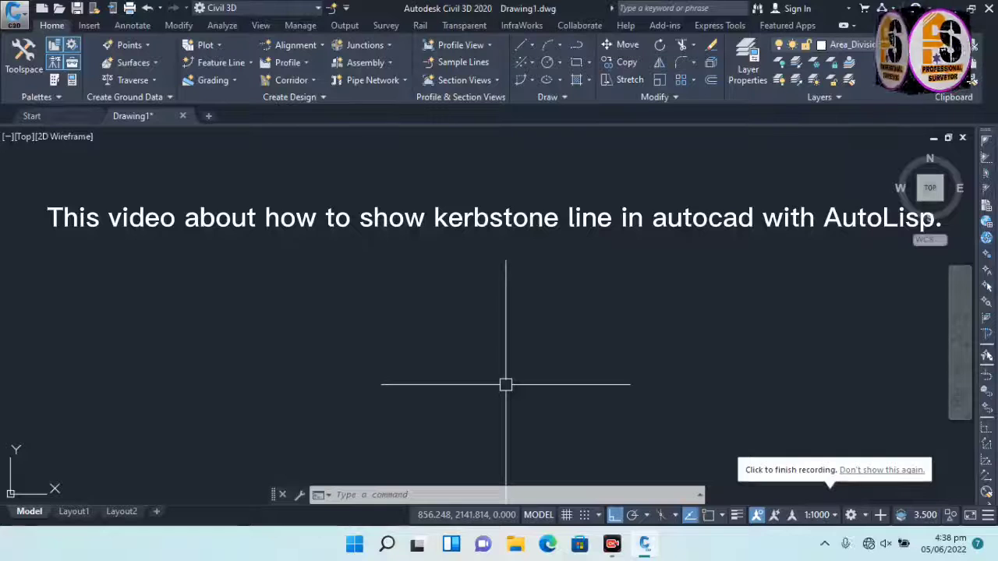
Step: Start APPLOAD and browse to the LISP Autocad folder
{"action": "key", "text": "Escape"}
{"action": "key", "text": "Escape"}
{"action": "key", "text": "Escape"}
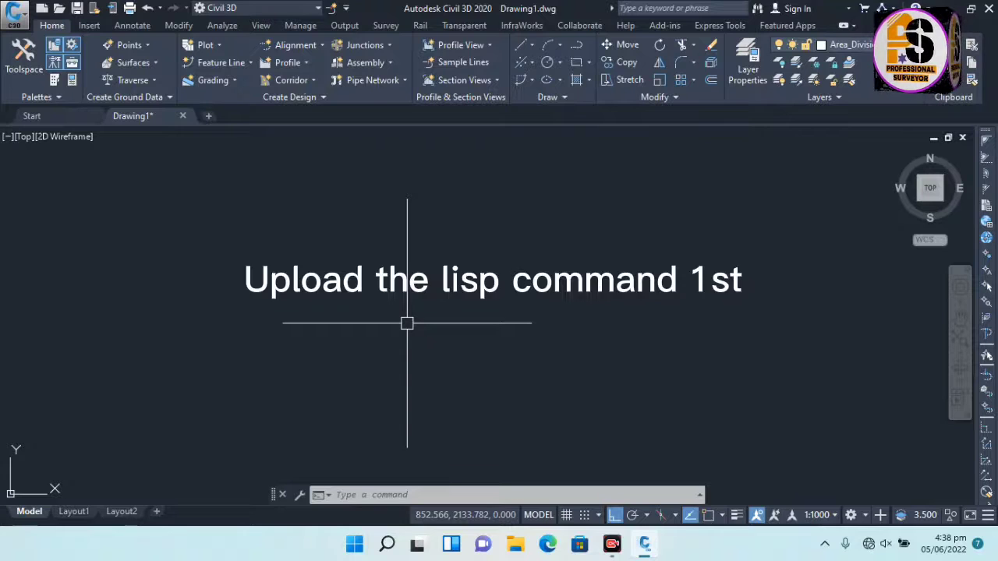
{"action": "type", "text": "A"}
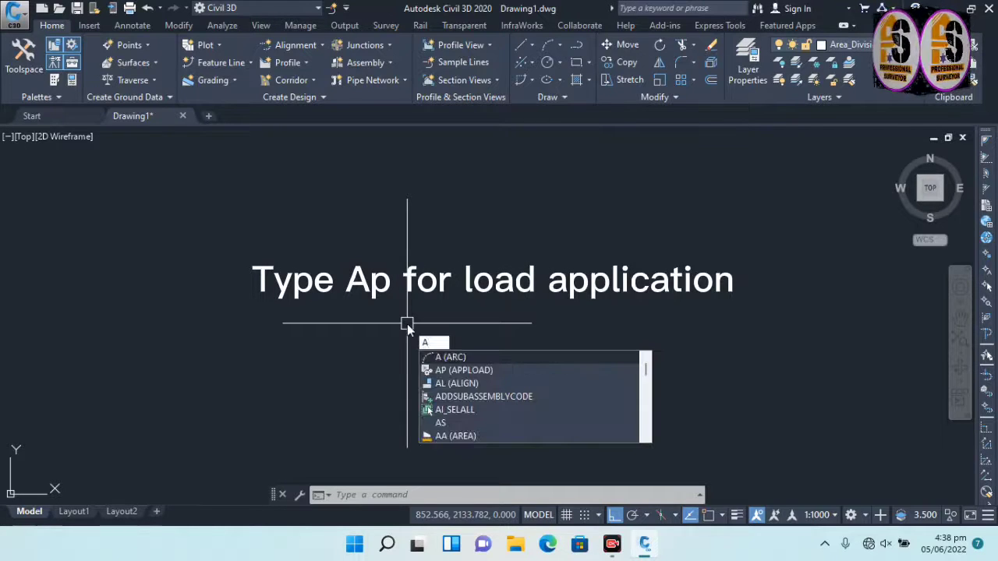
{"action": "type", "text": "P"}
{"action": "key", "text": "Return"}
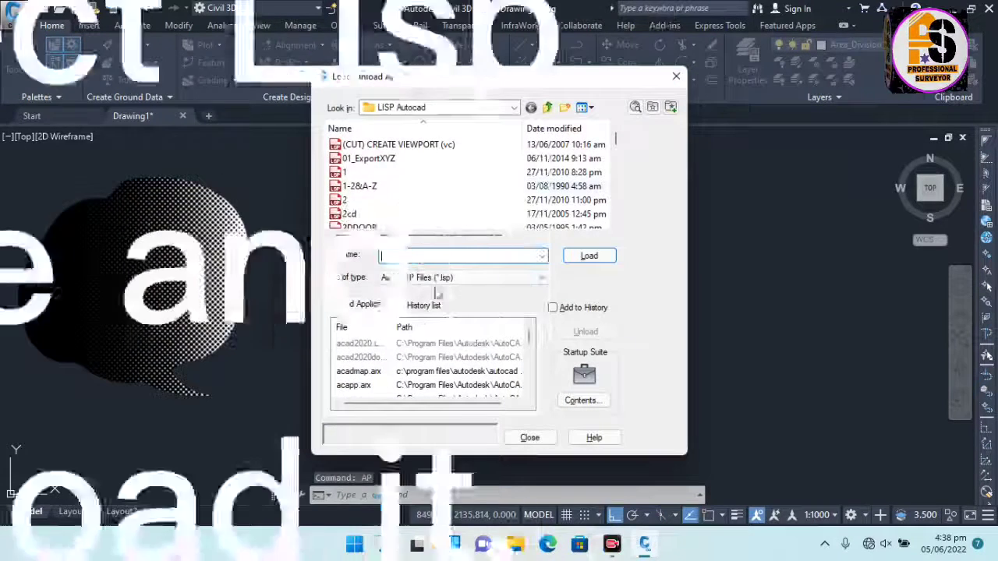
{"action": "left_click", "coordinate": [465, 108]}
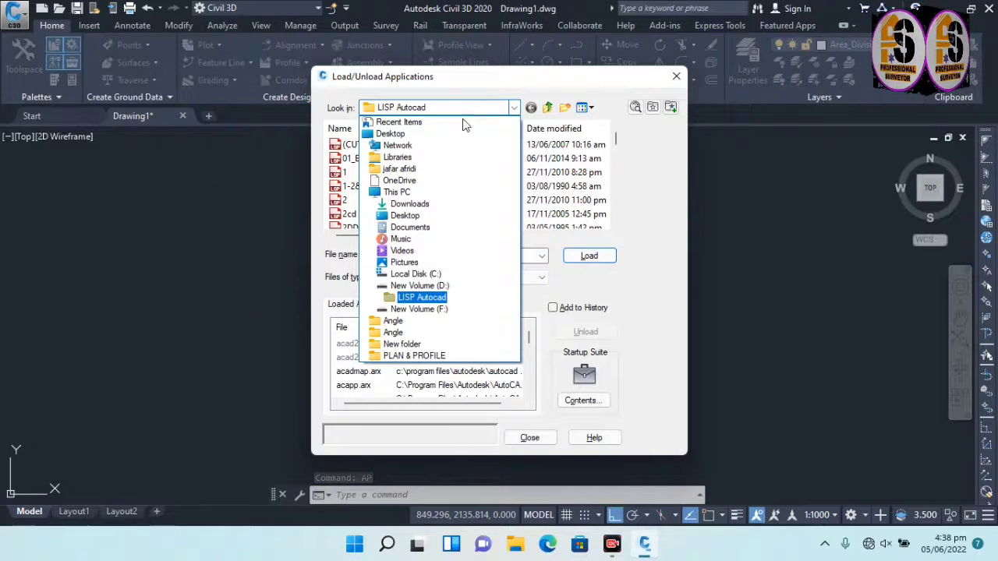
{"action": "left_click", "coordinate": [469, 109]}
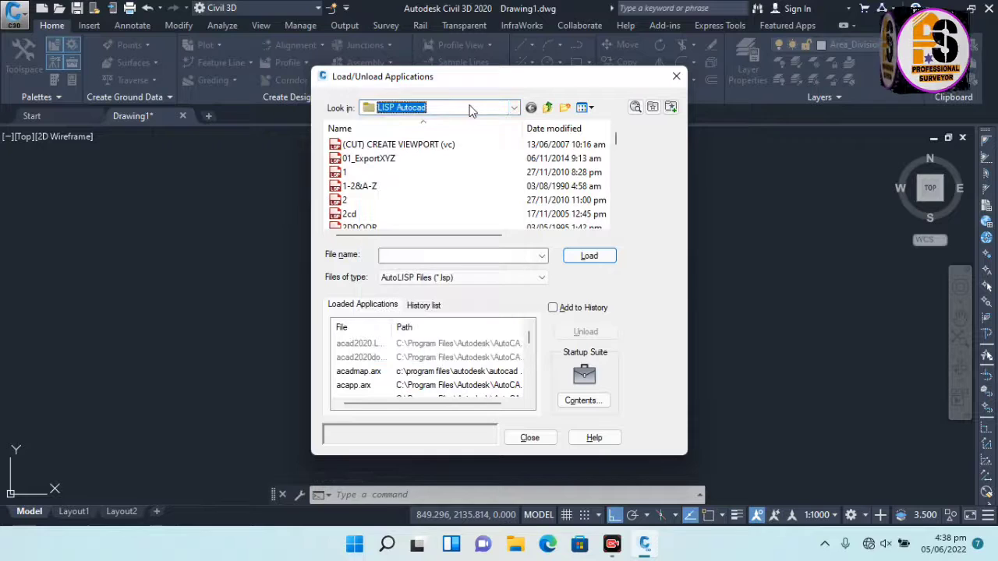
{"action": "left_click", "coordinate": [428, 258]}
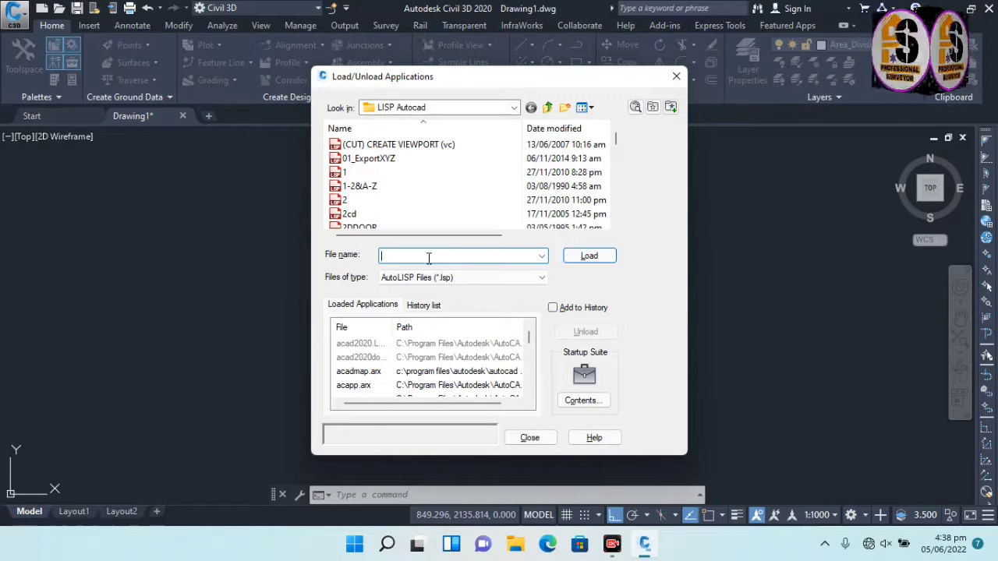
{"action": "type", "text": "k"}
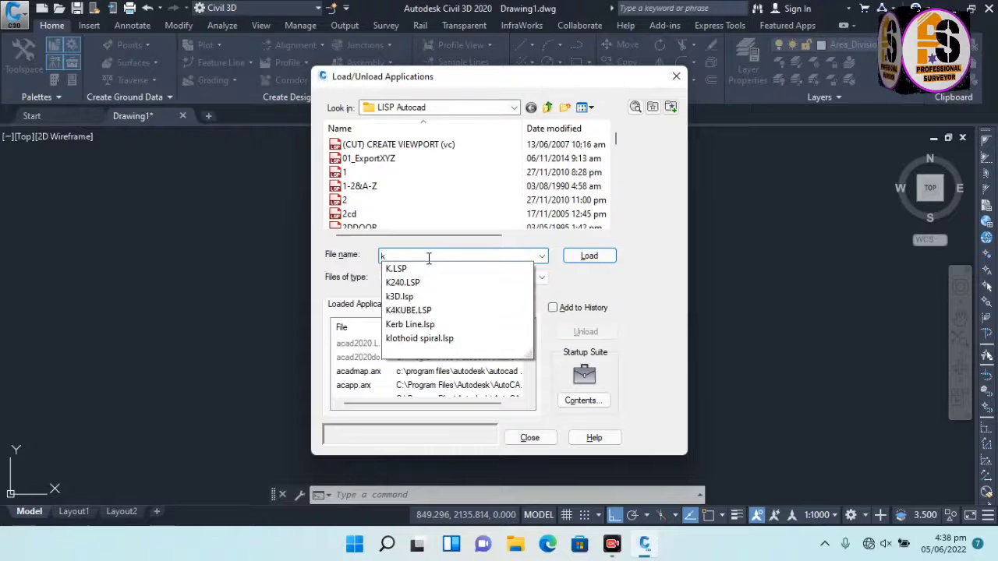
{"action": "type", "text": "b"}
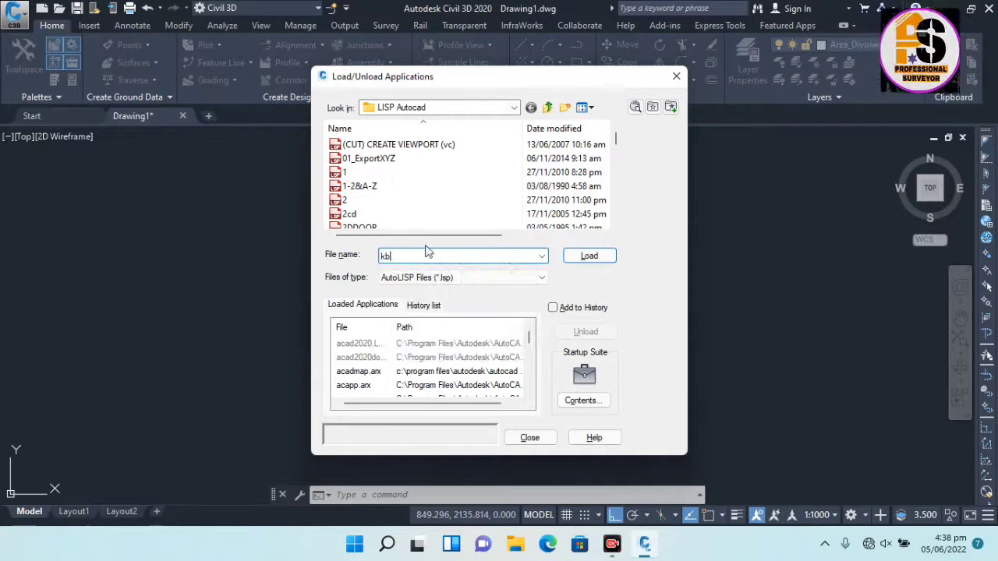
Step: Select Kerb Line.lsp, load it, and close the loader dialog
{"action": "left_click", "coordinate": [412, 201]}
{"action": "key", "text": "k"}
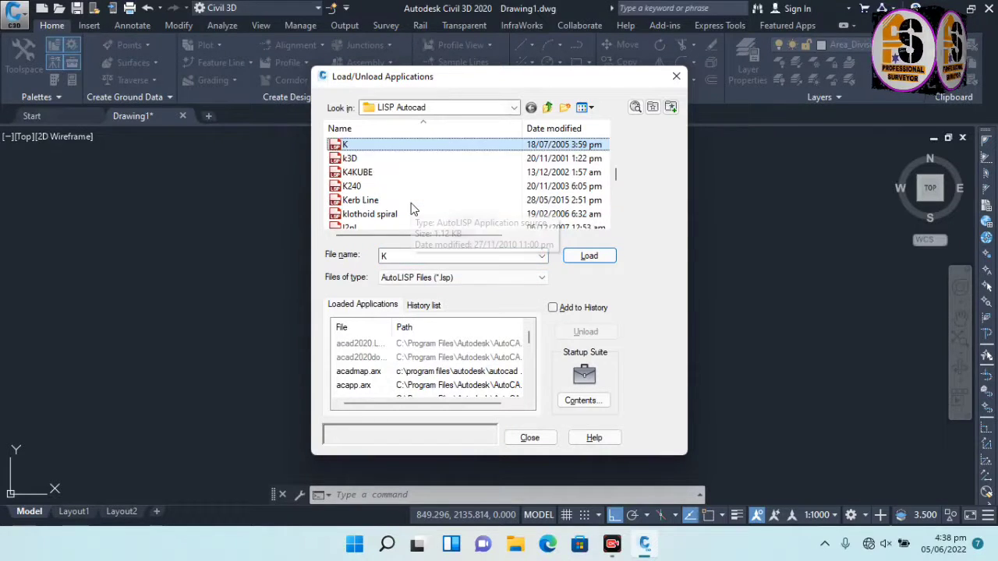
{"action": "key", "text": "k"}
{"action": "key", "text": "k"}
{"action": "key", "text": "k"}
{"action": "key", "text": "k"}
{"action": "key", "text": "k"}
{"action": "key", "text": "k"}
{"action": "key", "text": "k"}
{"action": "key", "text": "k"}
{"action": "key", "text": "k"}
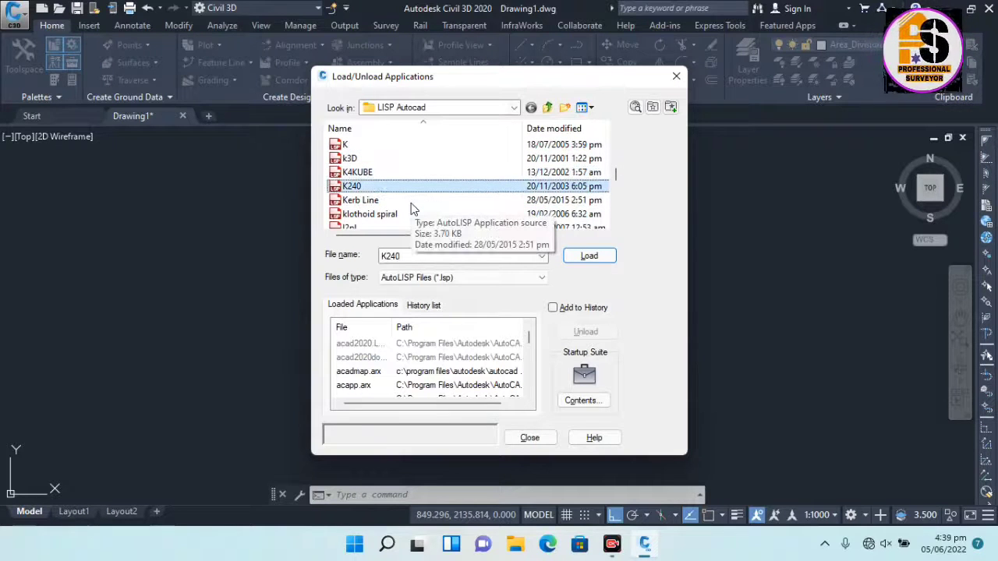
{"action": "left_click", "coordinate": [366, 201]}
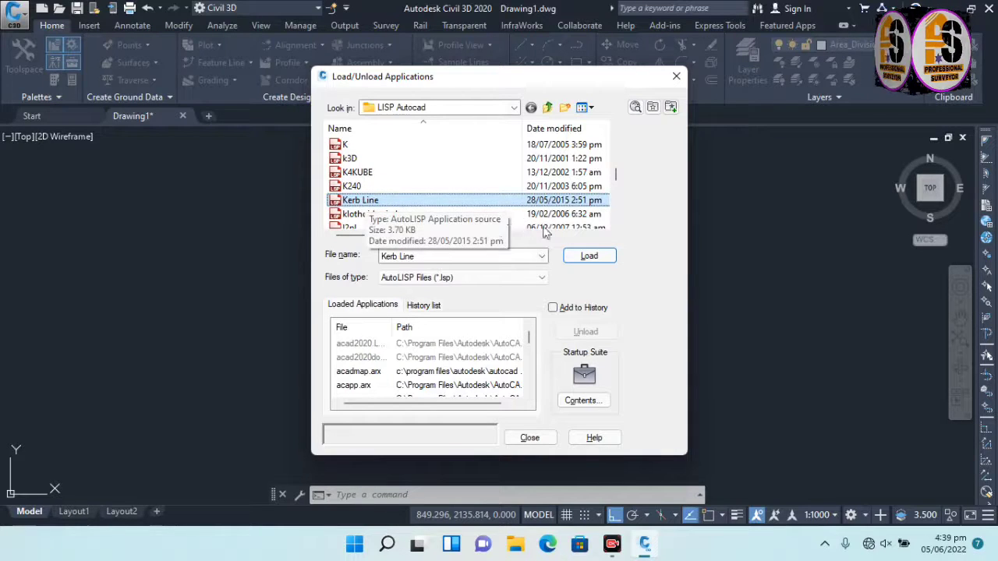
{"action": "left_click", "coordinate": [585, 257]}
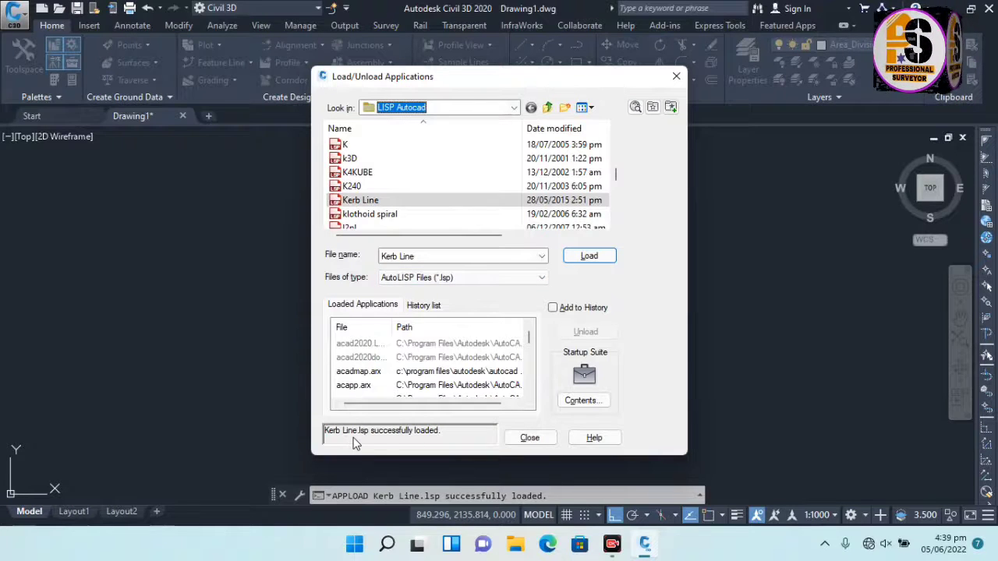
{"action": "left_click", "coordinate": [529, 438]}
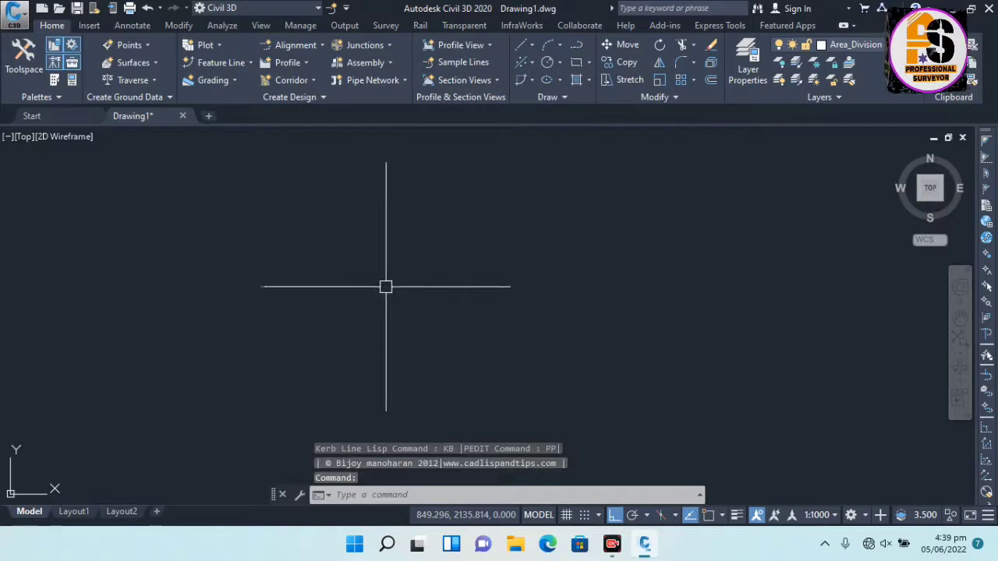
Step: Start a polyline at the left with a straight bottom segment
{"action": "key", "text": "Escape"}
{"action": "key", "text": "Escape"}
{"action": "key", "text": "Escape"}
{"action": "type", "text": "P"}
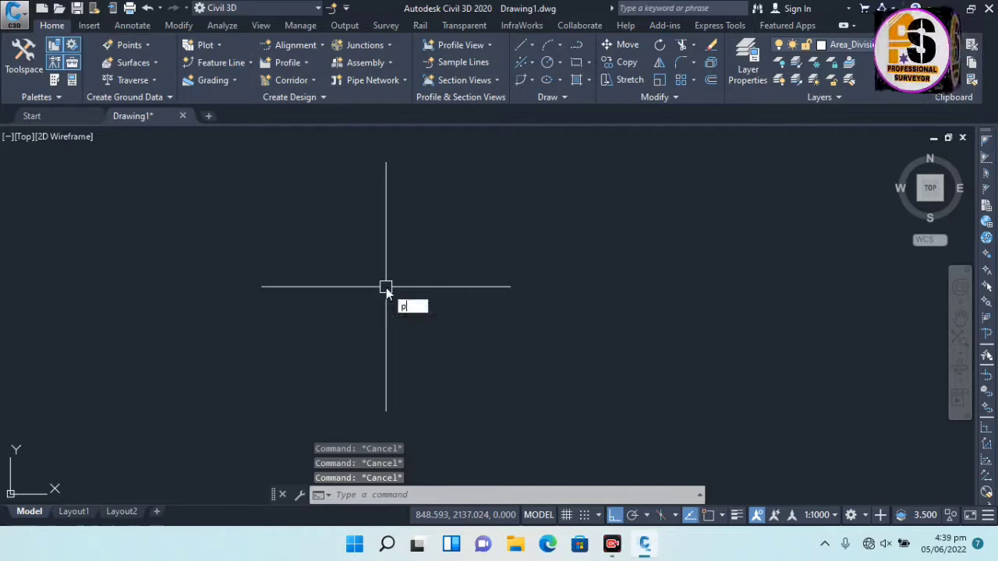
{"action": "type", "text": "l"}
{"action": "key", "text": "Return"}
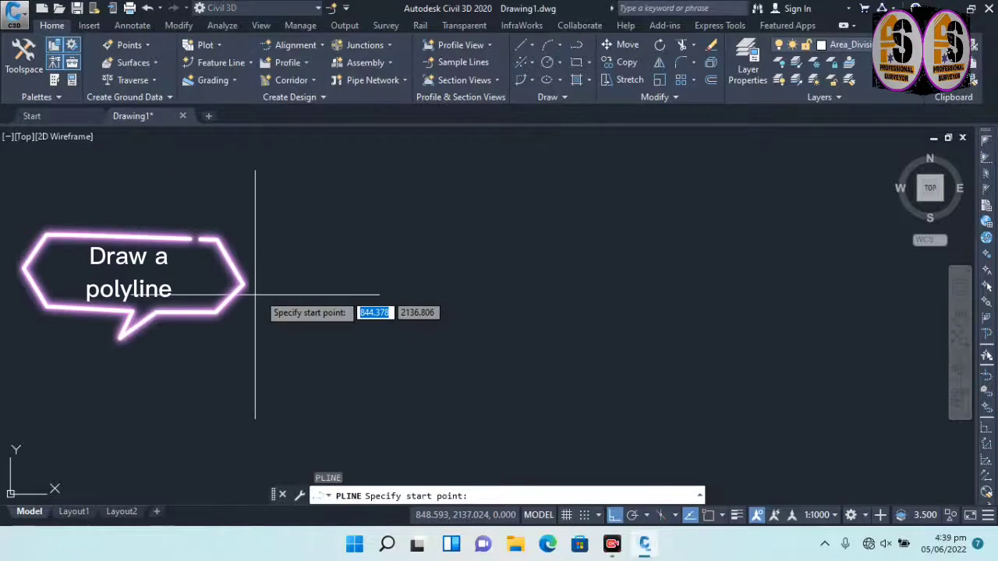
{"action": "left_click", "coordinate": [245, 296]}
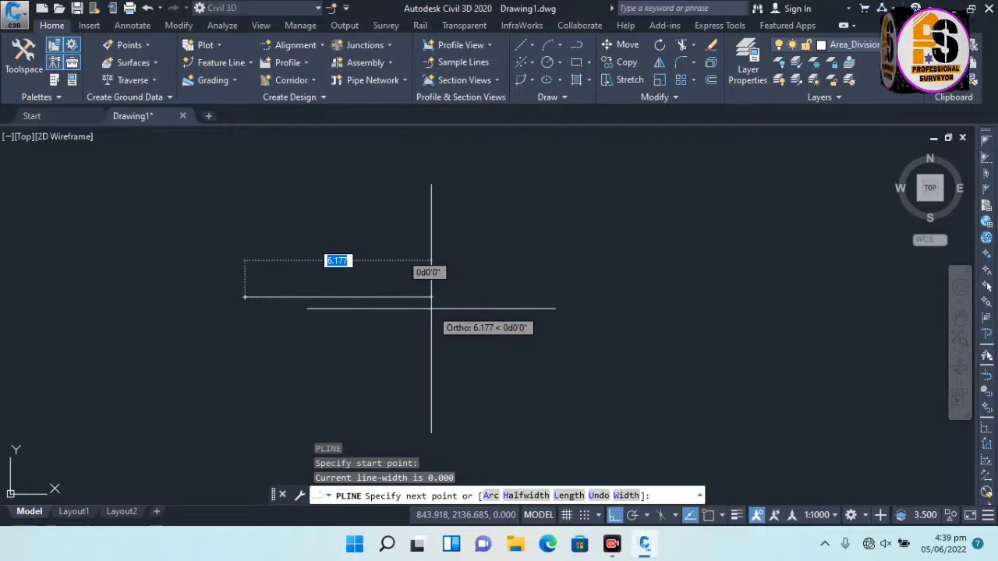
{"action": "type", "text": "10"}
{"action": "key", "text": "Return"}
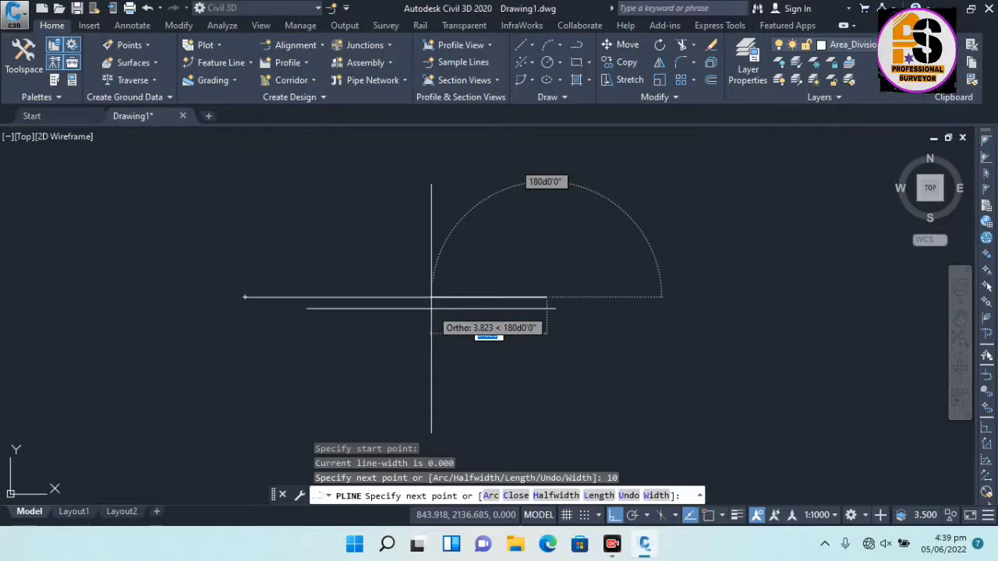
Step: Switch to arc mode and add three arc segments of length 1 for the curved end
{"action": "type", "text": "a"}
{"action": "key", "text": "Return"}
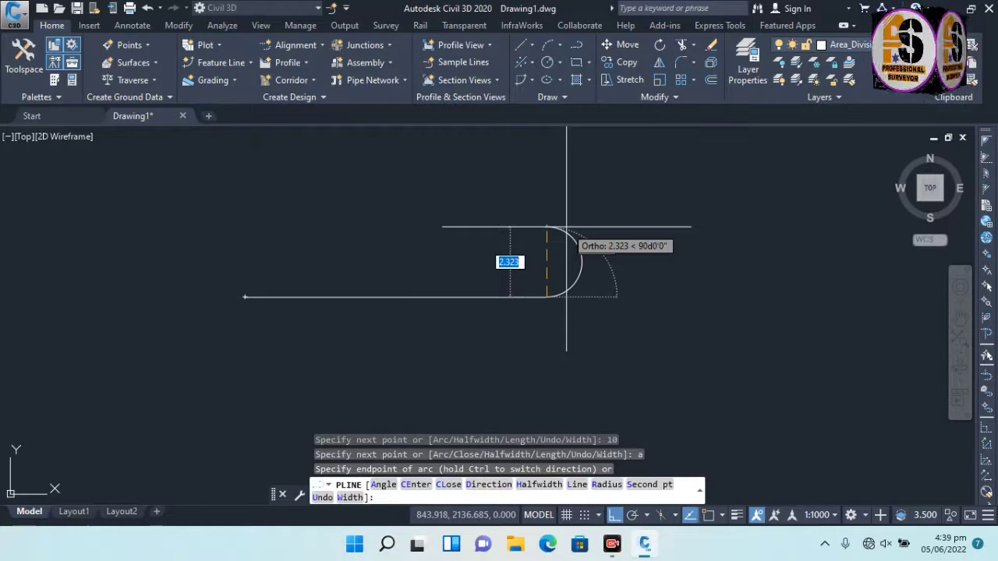
{"action": "type", "text": "1"}
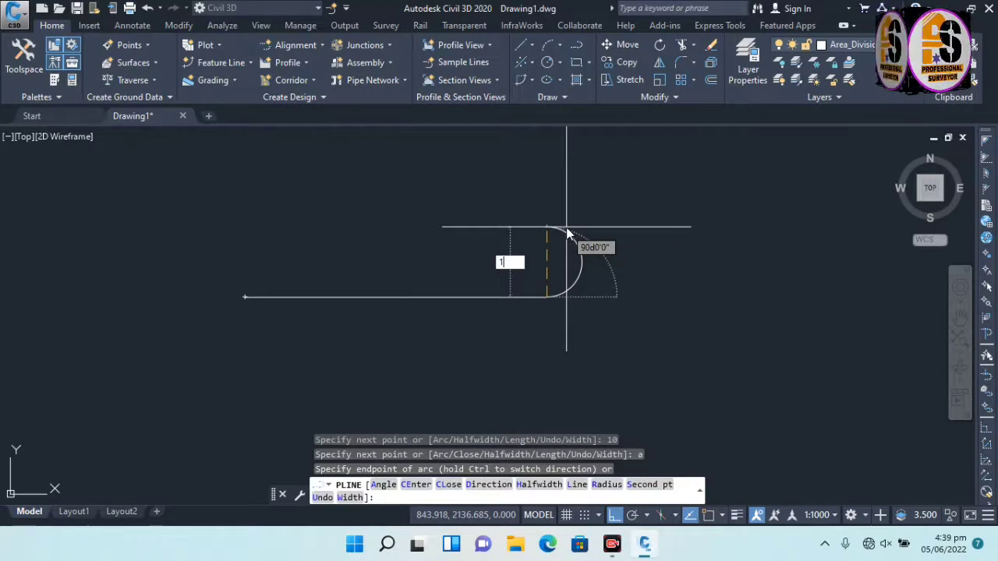
{"action": "key", "text": "Return"}
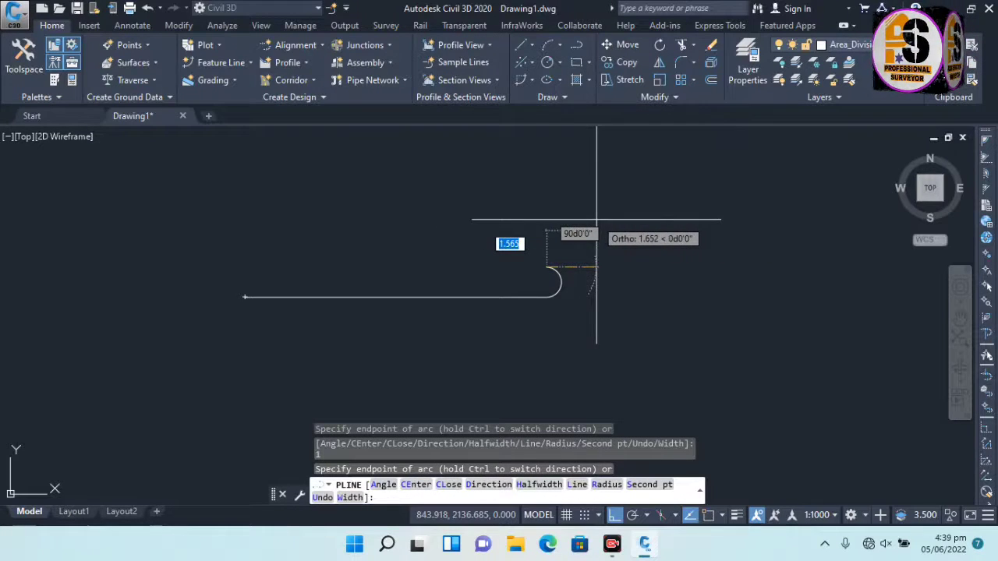
{"action": "type", "text": "1"}
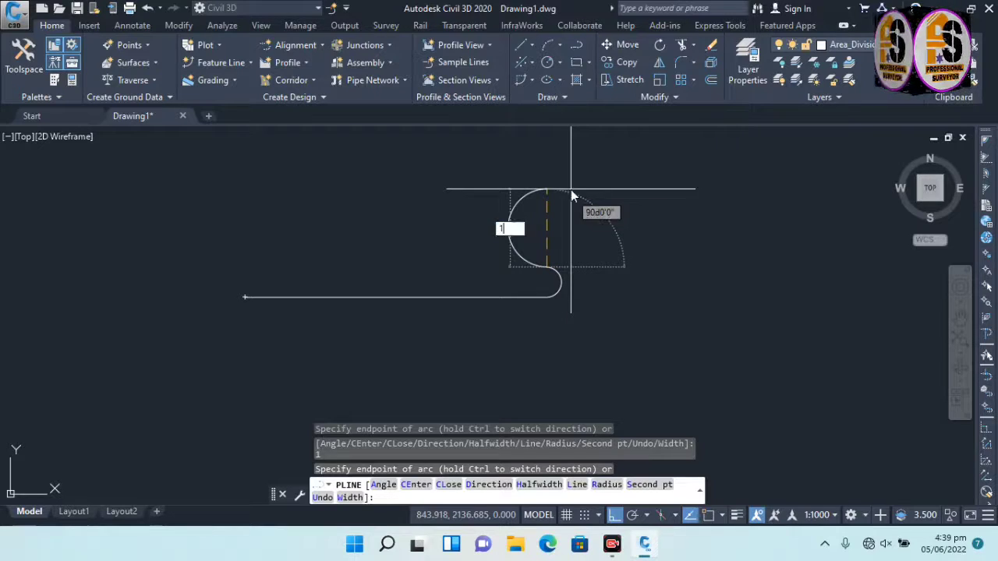
{"action": "key", "text": "Return"}
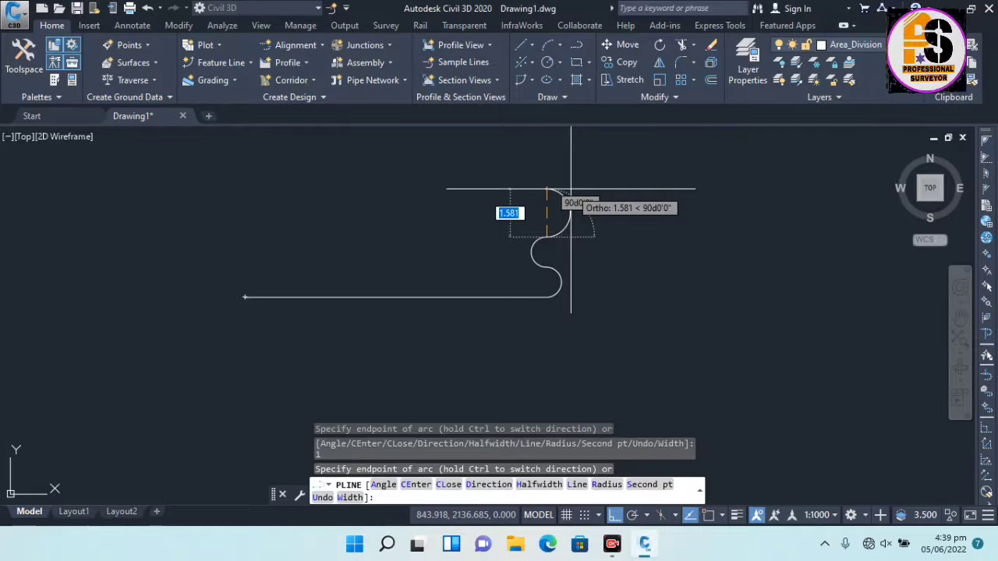
{"action": "type", "text": "1"}
{"action": "key", "text": "Return"}
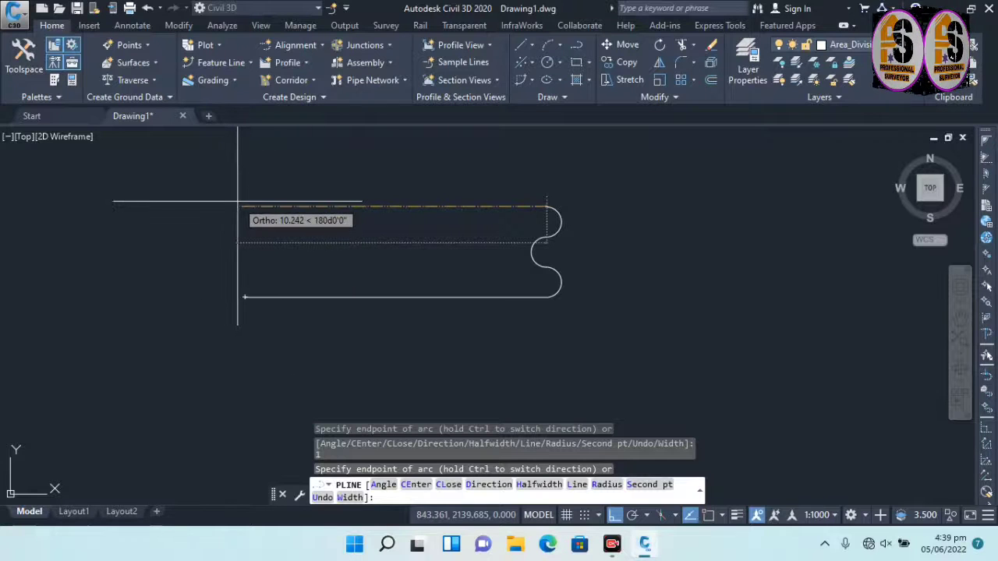
Step: Return to line mode, end the top run at the left endpoint, and finish the polyline
{"action": "type", "text": "l"}
{"action": "key", "text": "Return"}
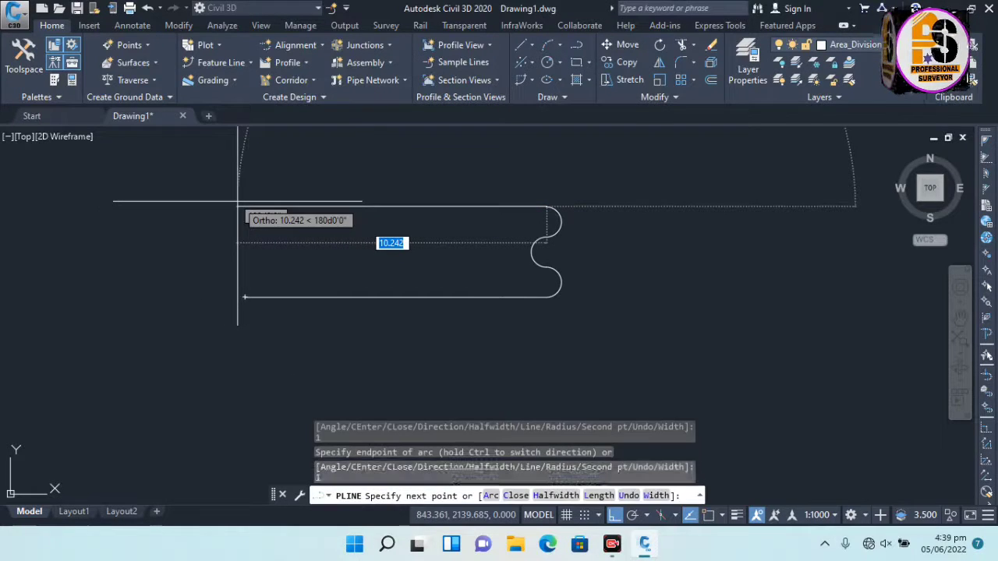
{"action": "left_click", "coordinate": [228, 207]}
{"action": "key", "text": "Return"}
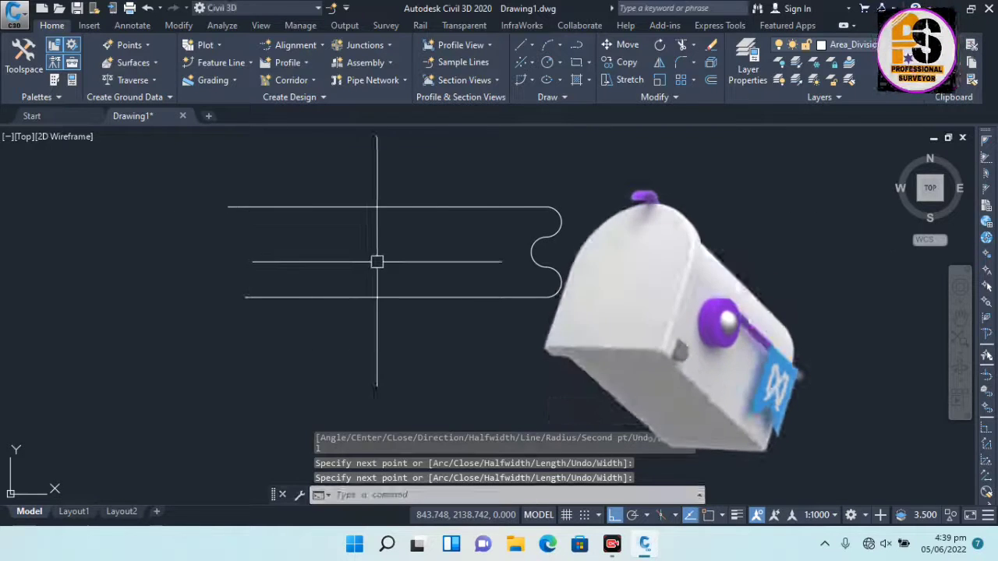
{"action": "scroll", "coordinate": [368, 272], "scroll_direction": "up", "scroll_amount": 2}
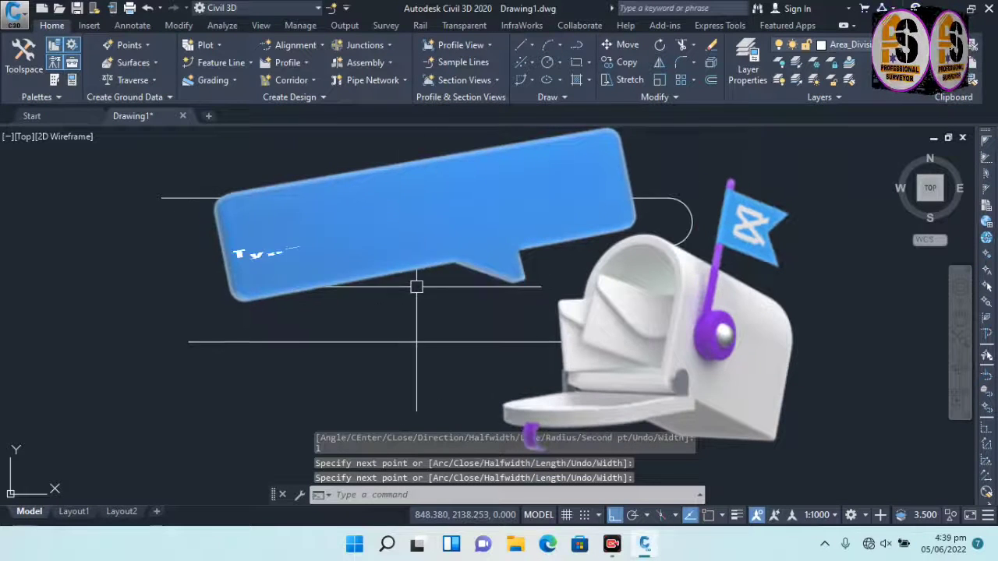
Step: Run the kerb routine with width 0.15 and offset it along the outline polyline's chosen side
{"action": "key", "text": "Escape"}
{"action": "key", "text": "Escape"}
{"action": "type", "text": "K"}
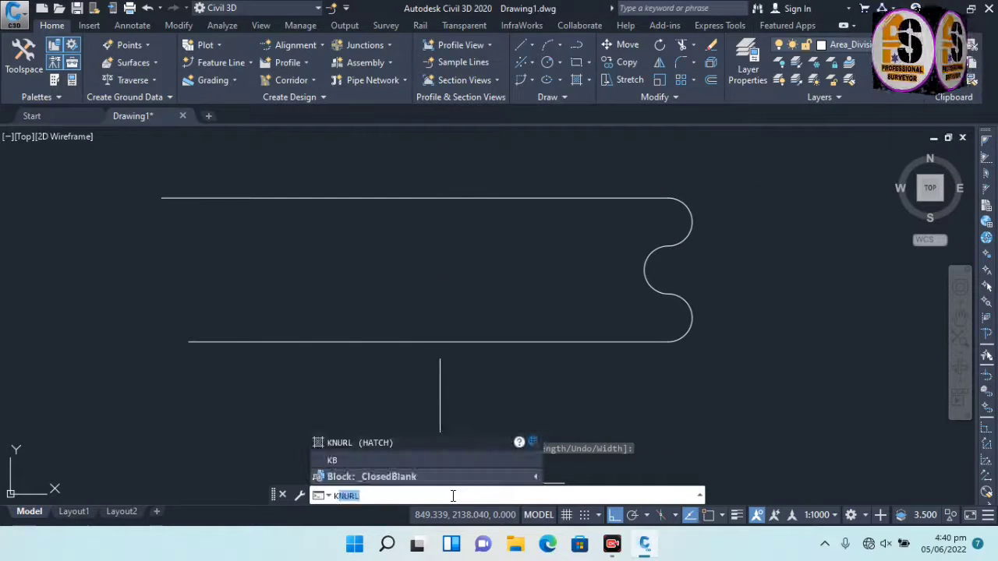
{"action": "type", "text": "b"}
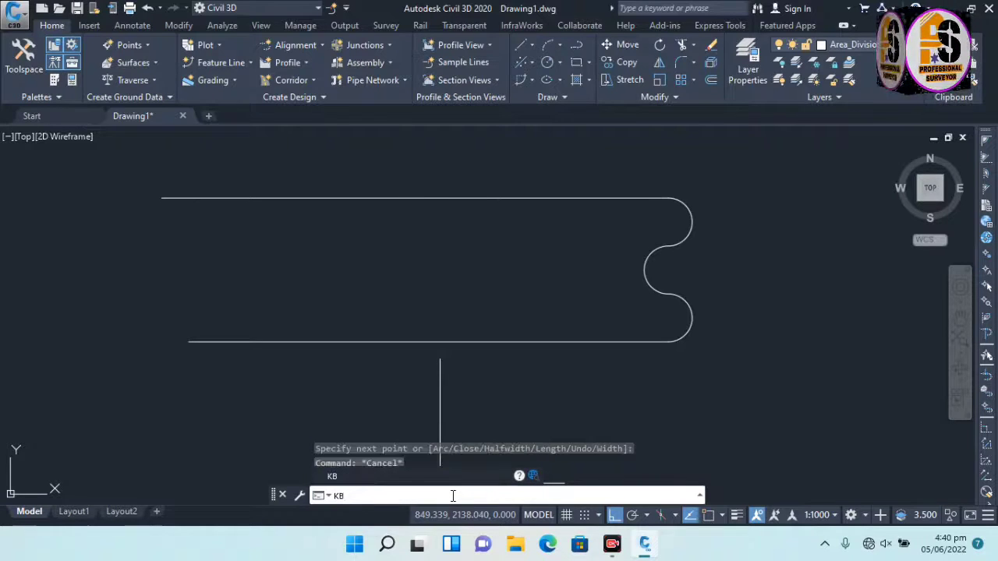
{"action": "key", "text": "Return"}
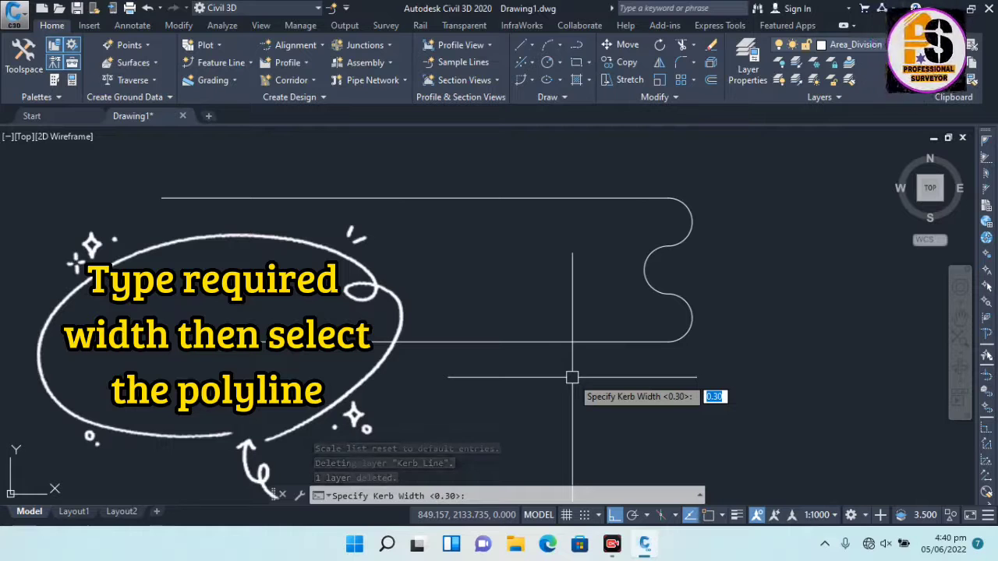
{"action": "key", "text": "BackSpace"}
{"action": "type", "text": "15"}
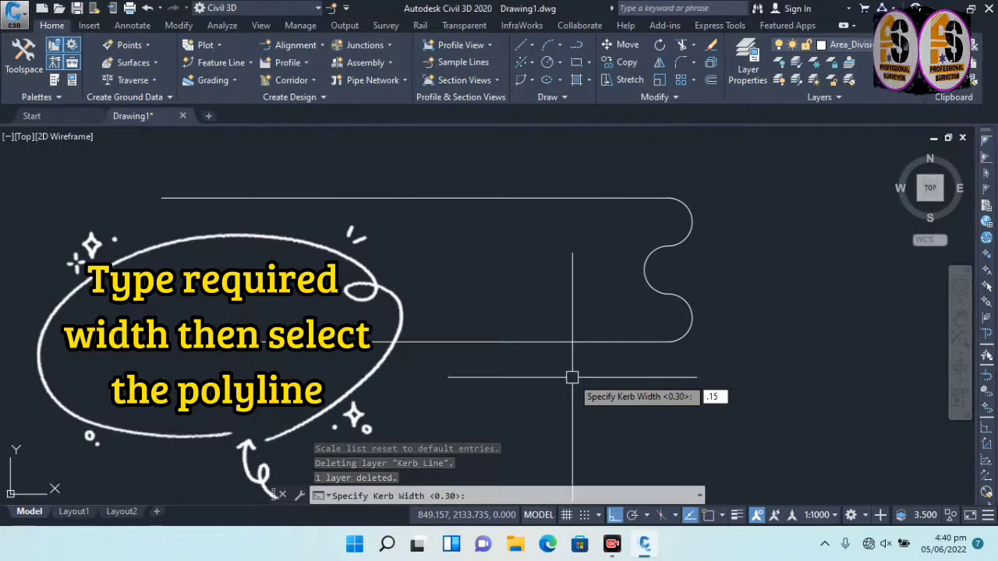
{"action": "key", "text": "Return"}
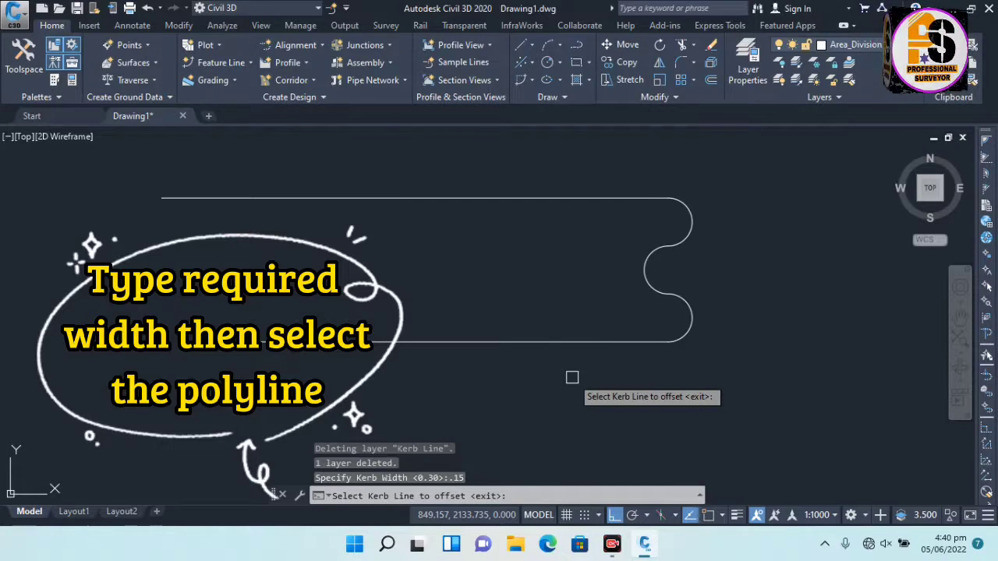
{"action": "left_click", "coordinate": [543, 340]}
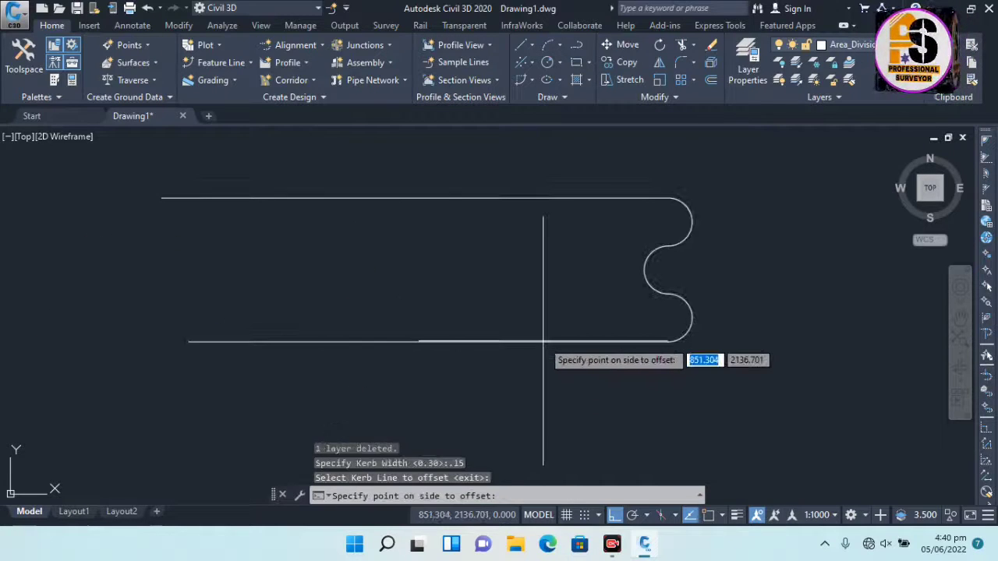
{"action": "left_click", "coordinate": [479, 294]}
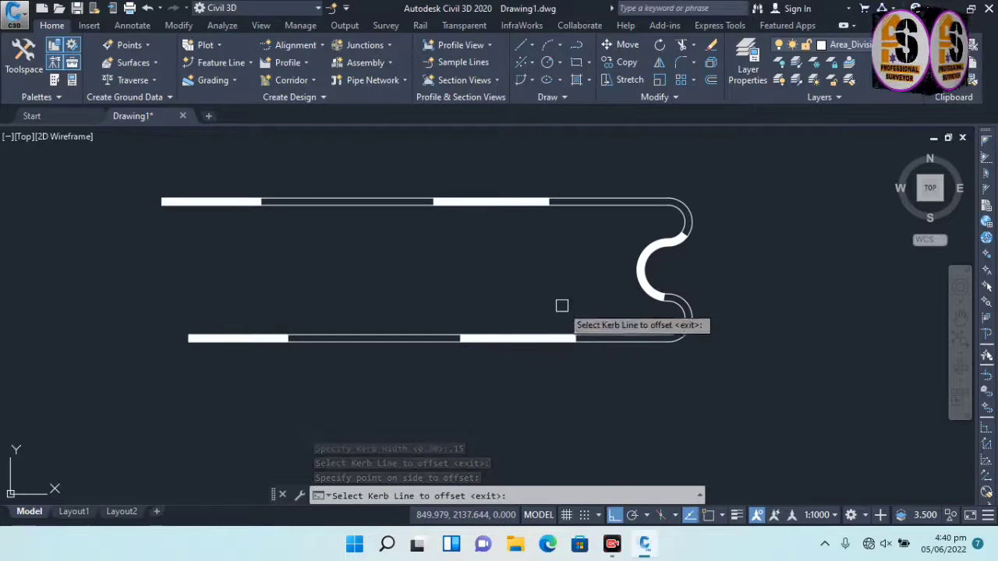
{"action": "key", "text": "Escape"}
{"action": "scroll", "coordinate": [460, 195], "scroll_direction": "down", "scroll_amount": 4}
{"action": "scroll", "coordinate": [368, 267], "scroll_direction": "up", "scroll_amount": 2}
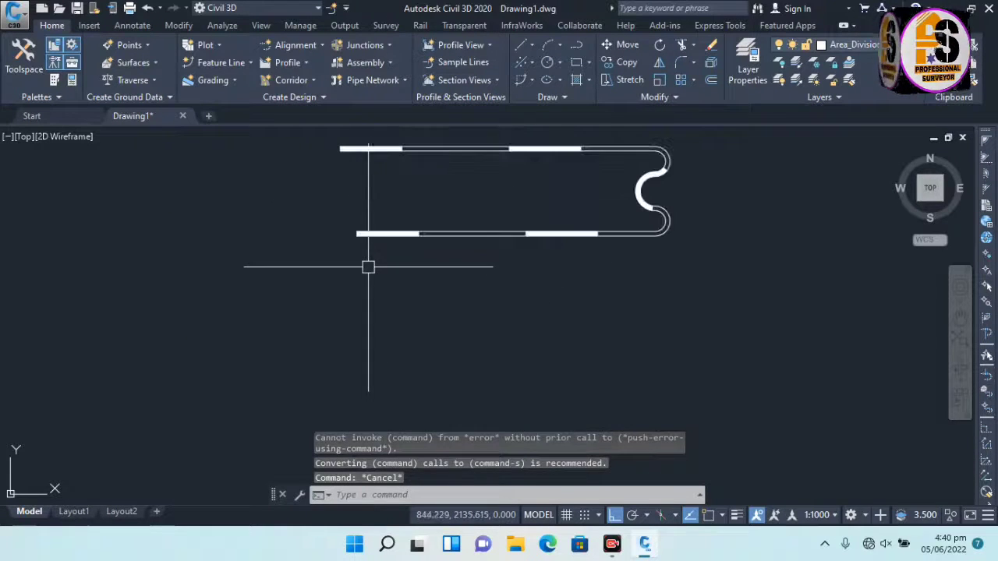
{"action": "key", "text": "Escape"}
{"action": "type", "text": "P"}
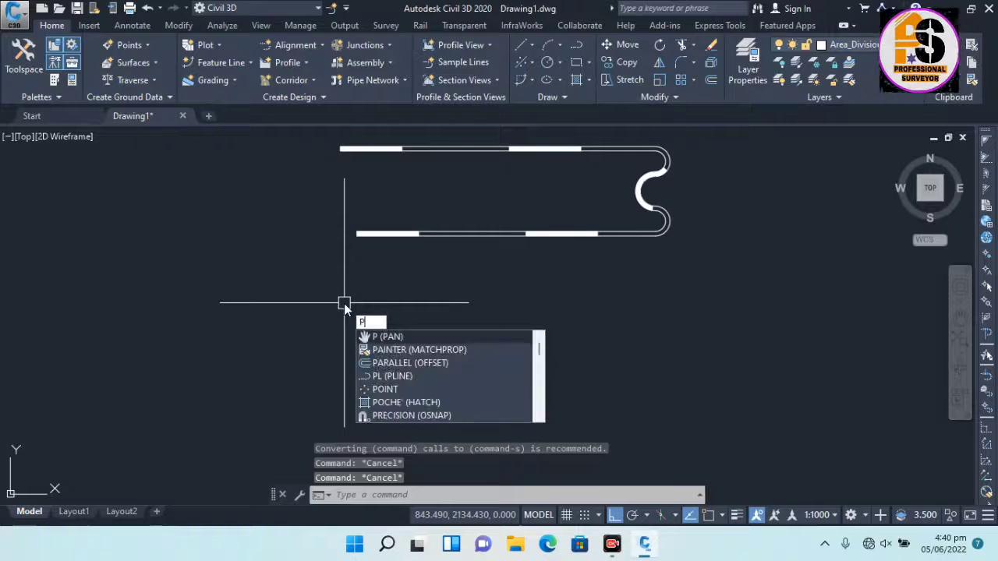
Step: Draw a 25-unit horizontal polyline below the outline and fit the drawing in view
{"action": "type", "text": "L"}
{"action": "key", "text": "Return"}
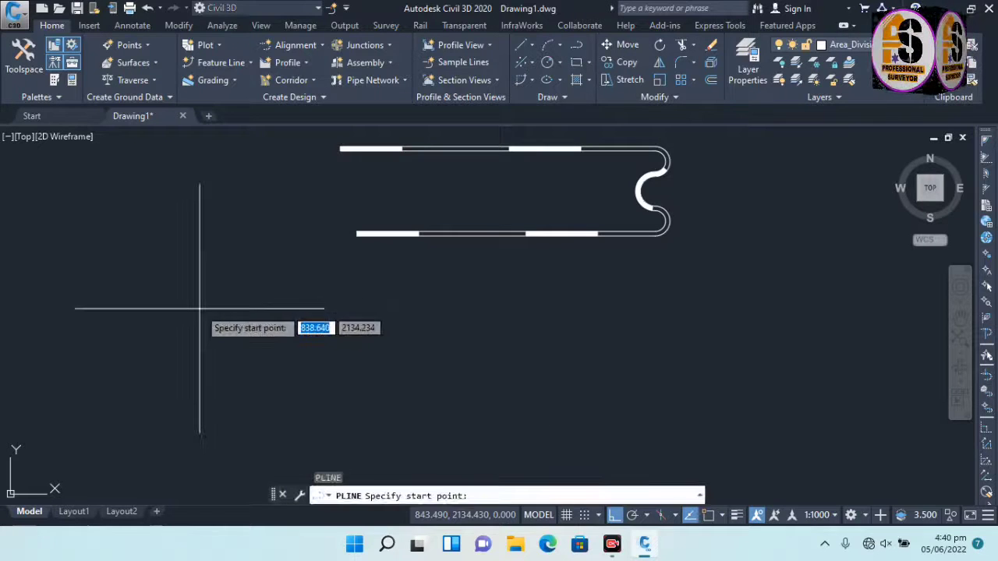
{"action": "left_click", "coordinate": [199, 308]}
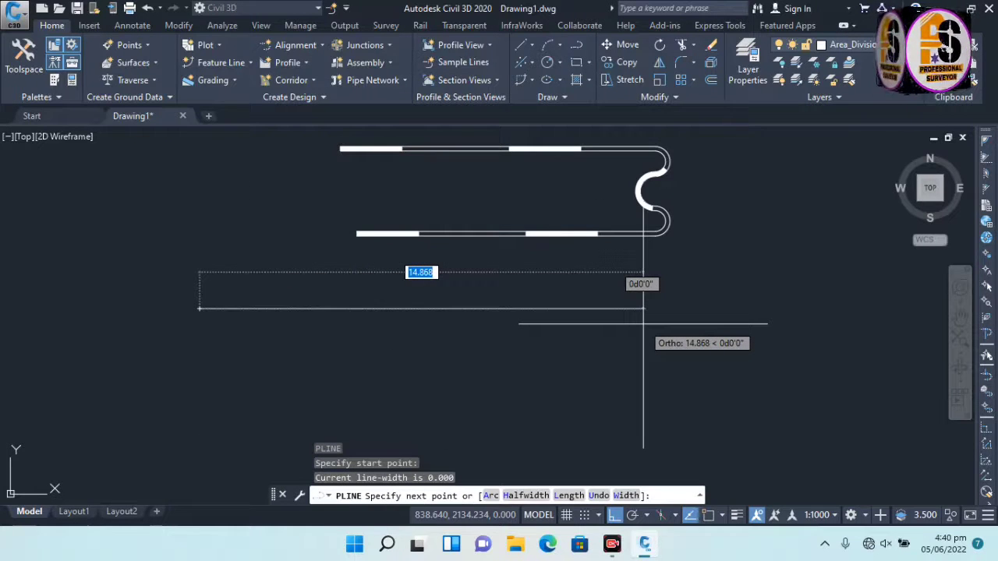
{"action": "type", "text": "2"}
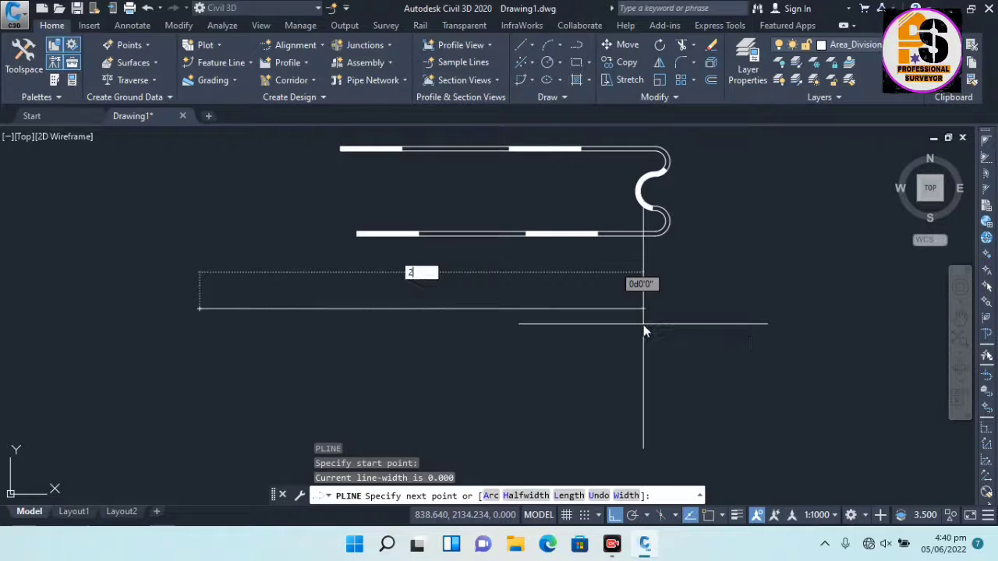
{"action": "key", "text": "Return"}
{"action": "key", "text": "Escape"}
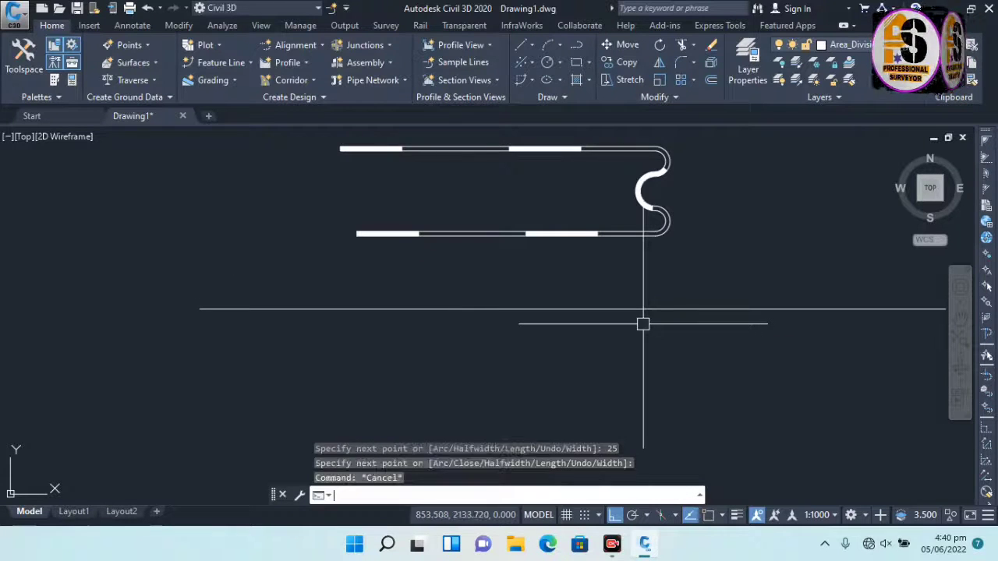
{"action": "middle_click", "coordinate": [643, 324]}
{"action": "middle_click", "coordinate": [643, 324]}
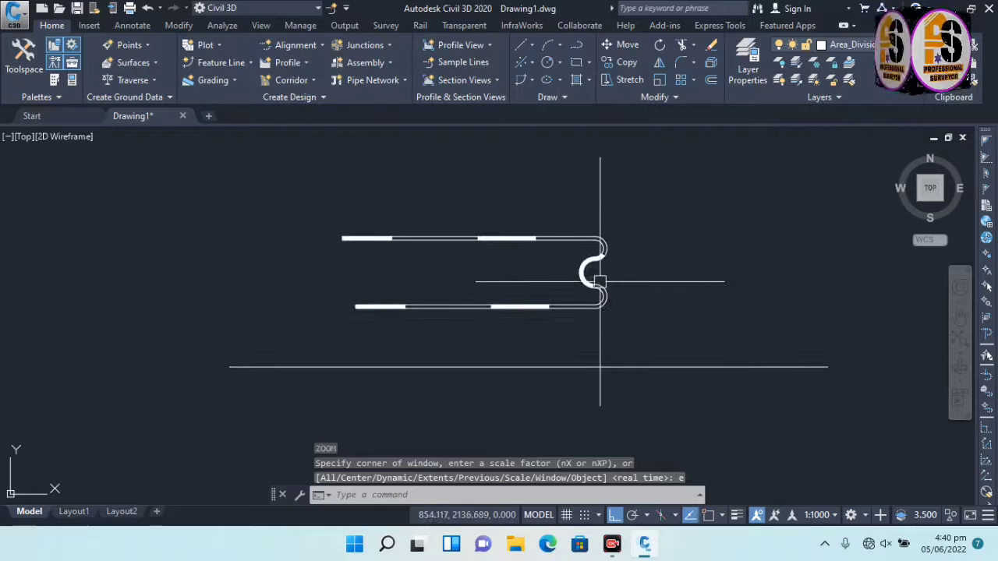
{"action": "middle_click_drag", "start_coordinate": [613, 327], "coordinate": [579, 296]}
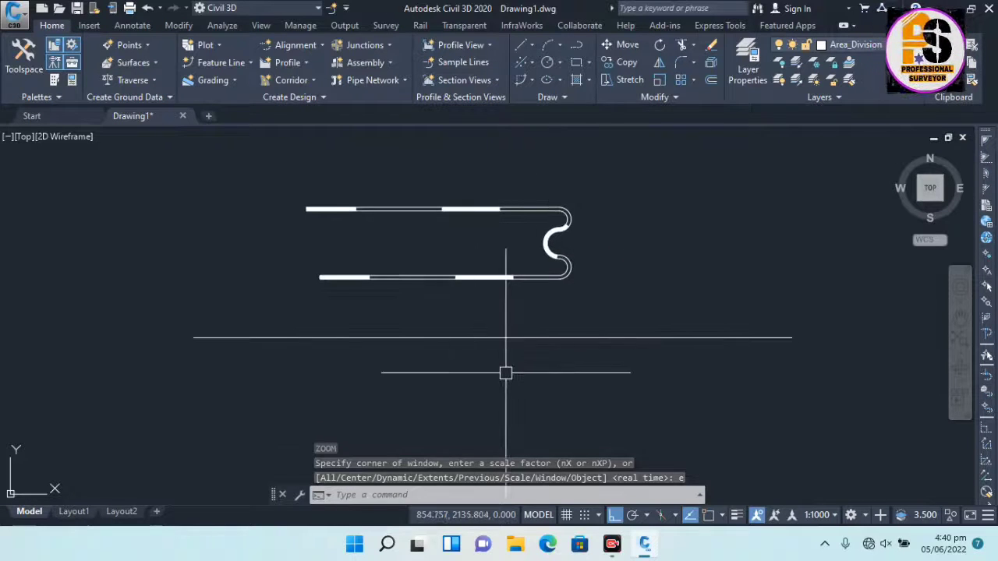
{"action": "scroll", "coordinate": [508, 372], "scroll_direction": "up", "scroll_amount": 2}
{"action": "key", "text": "Escape"}
{"action": "key", "text": "Escape"}
{"action": "scroll", "coordinate": [485, 348], "scroll_direction": "down", "scroll_amount": 2}
{"action": "key", "text": "Escape"}
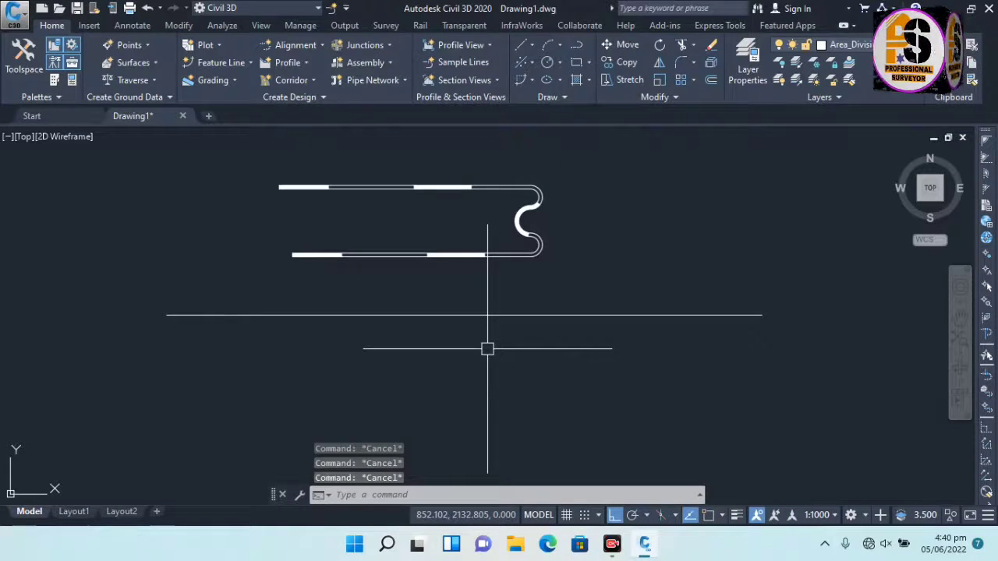
Step: Regenerate, then apply a 0.30-wide kerb to the horizontal polyline on the chosen side
{"action": "type", "text": "re"}
{"action": "key", "text": "Return"}
{"action": "type", "text": ".3"}
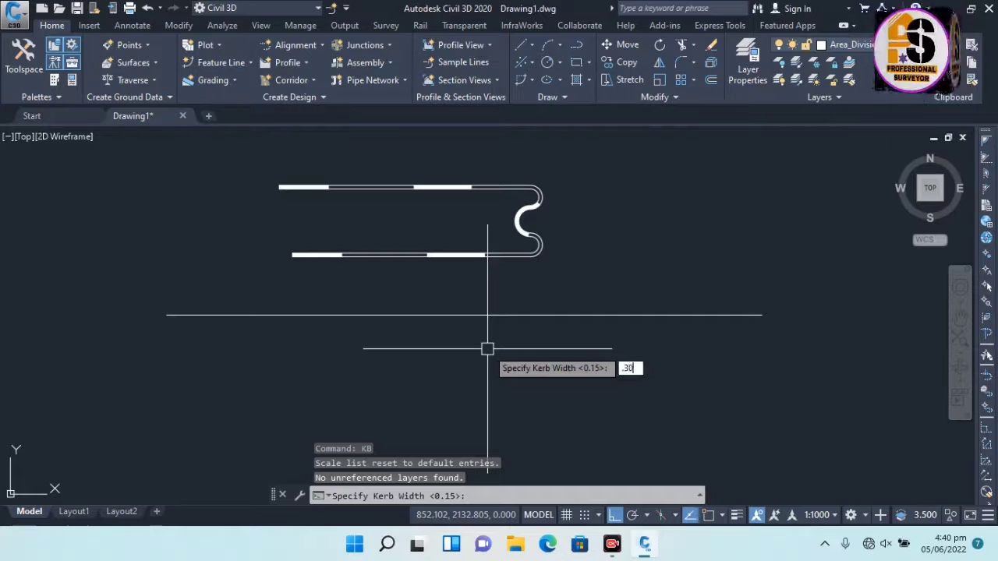
{"action": "key", "text": "Return"}
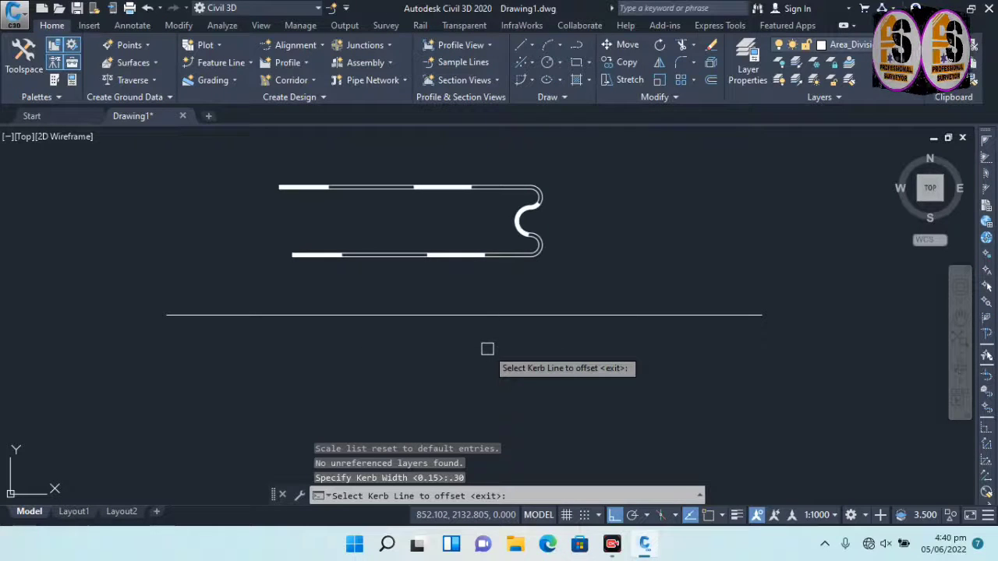
{"action": "left_click", "coordinate": [487, 315]}
{"action": "left_click", "coordinate": [494, 360]}
{"action": "key", "text": "Escape"}
{"action": "key", "text": "Escape"}
{"action": "key", "text": "Escape"}
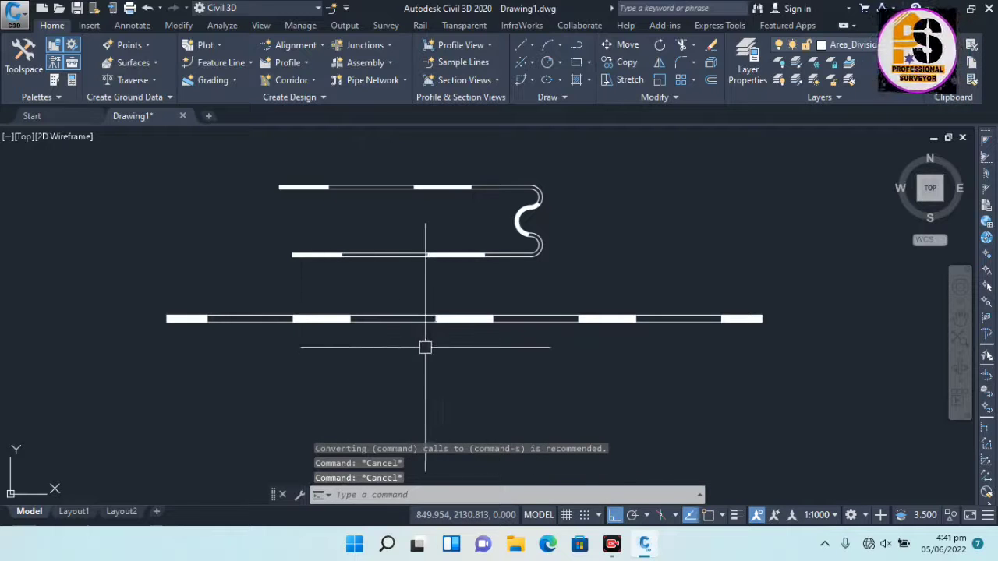
{"action": "scroll", "coordinate": [425, 347], "scroll_direction": "up", "scroll_amount": 2}
Step: Enable all object snap modes with Select All in the OSNAP settings
{"action": "key", "text": "Escape"}
{"action": "type", "text": "da"}
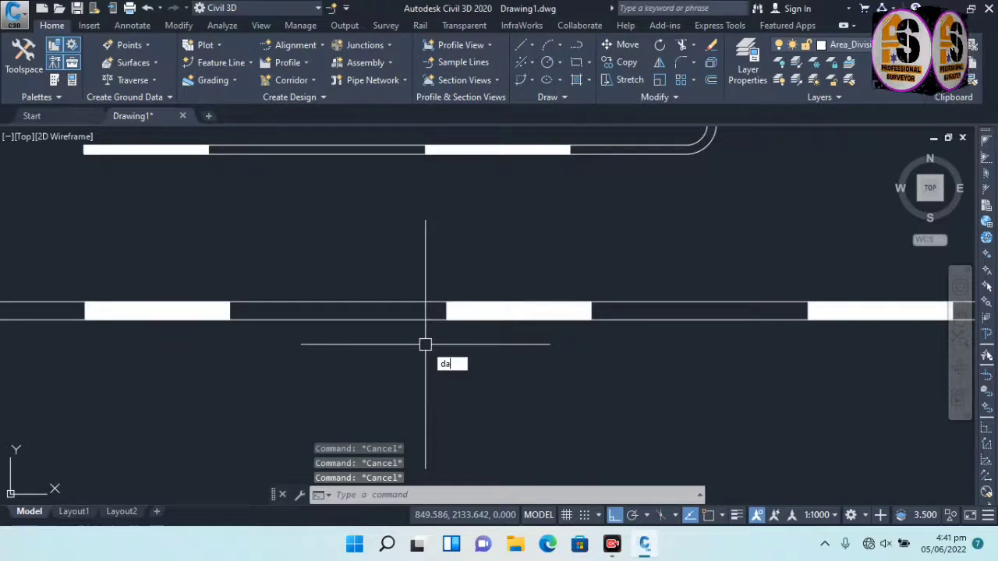
{"action": "key", "text": "BackSpace"}
{"action": "type", "text": "i"}
{"action": "key", "text": "Return"}
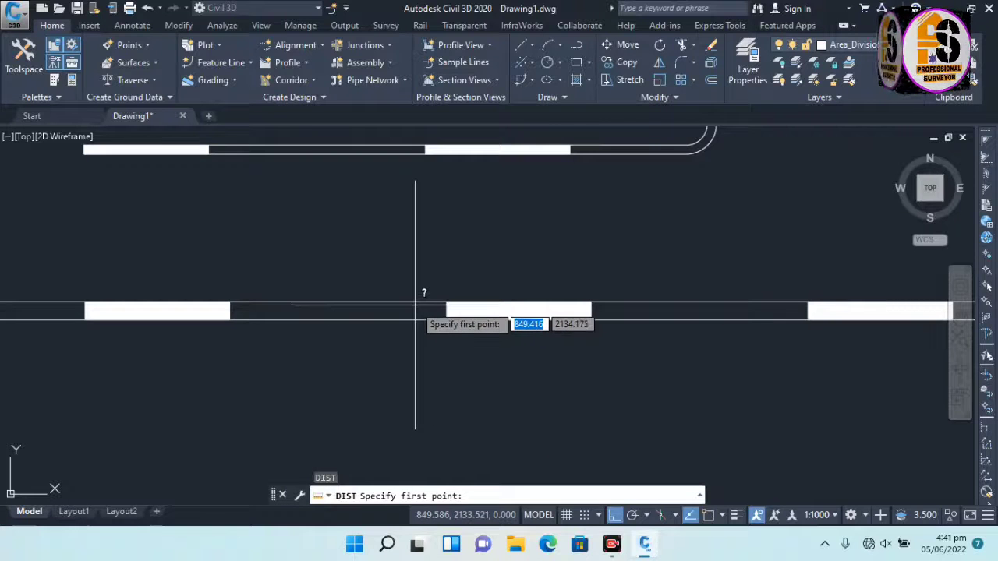
{"action": "key", "text": "Escape"}
{"action": "type", "text": "os"}
{"action": "key", "text": "Return"}
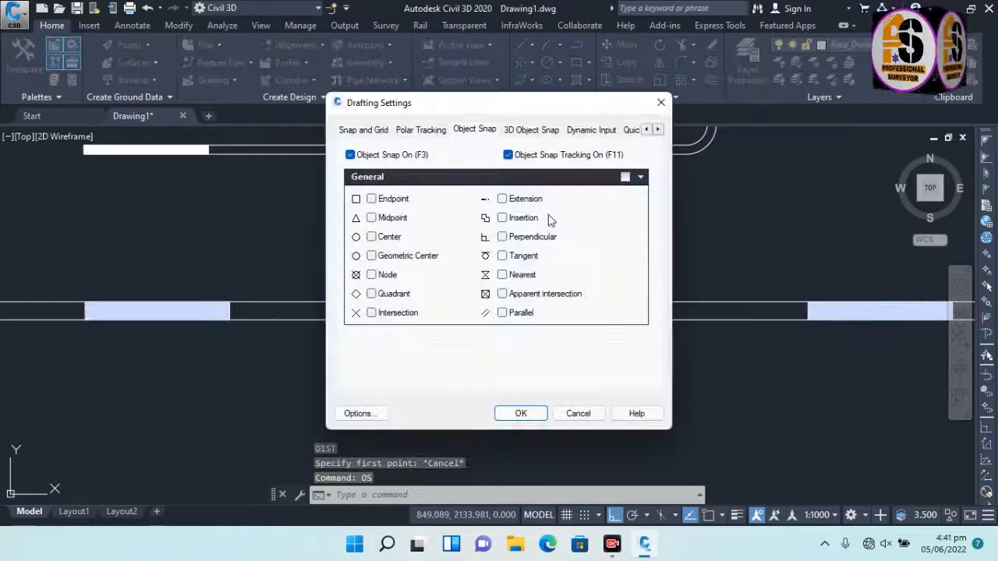
{"action": "left_click", "coordinate": [625, 177]}
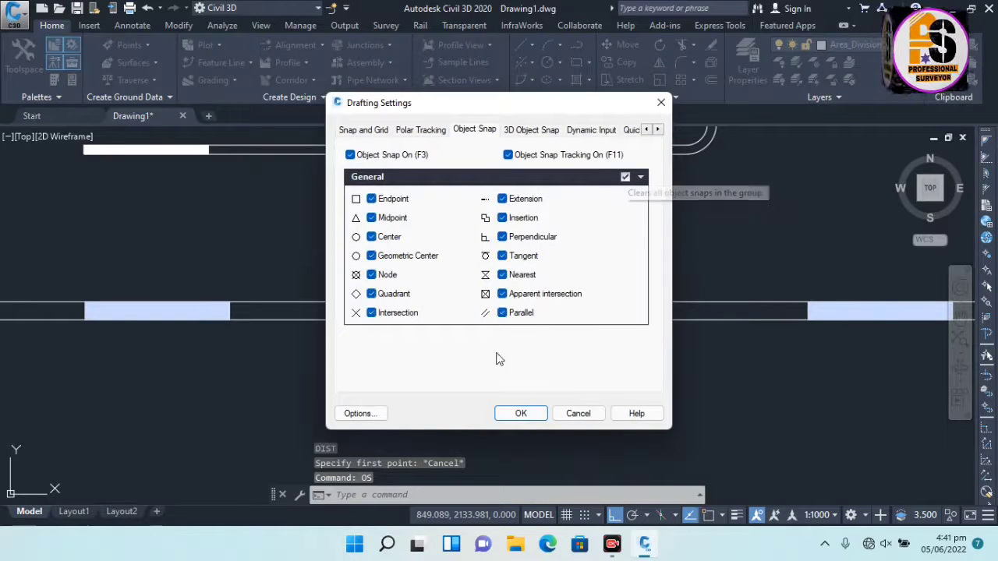
{"action": "left_click", "coordinate": [505, 414]}
{"action": "key", "text": "Escape"}
{"action": "key", "text": "Escape"}
Step: Measure the distance between the straight kerb's two edges, confirming 0.300
{"action": "type", "text": "i"}
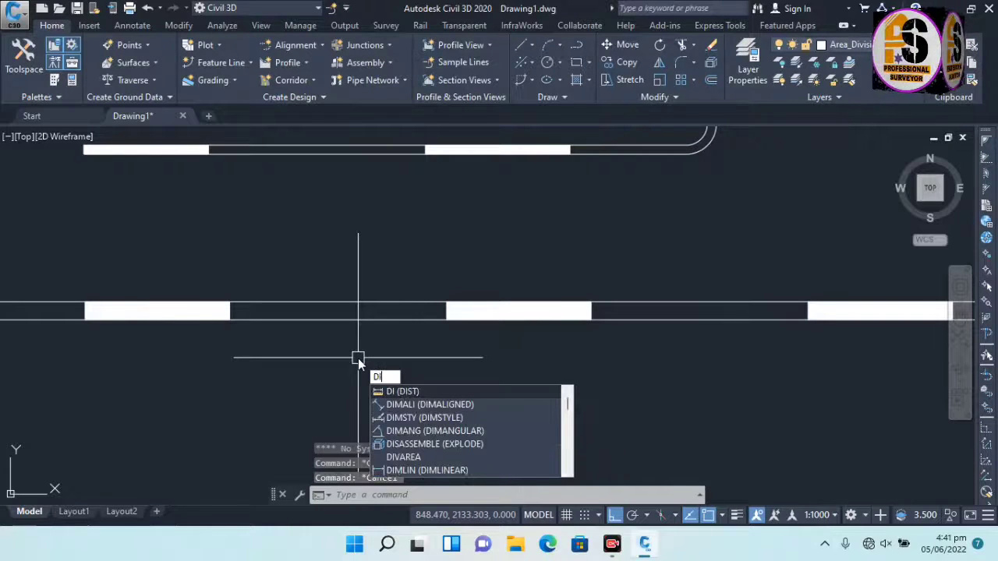
{"action": "key", "text": "Return"}
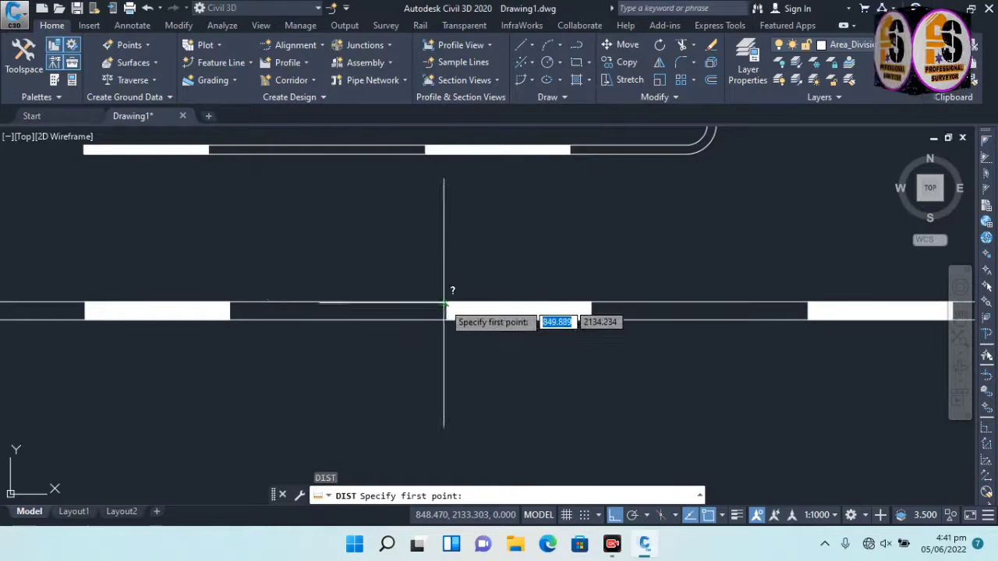
{"action": "left_click", "coordinate": [443, 320]}
{"action": "left_click", "coordinate": [444, 311]}
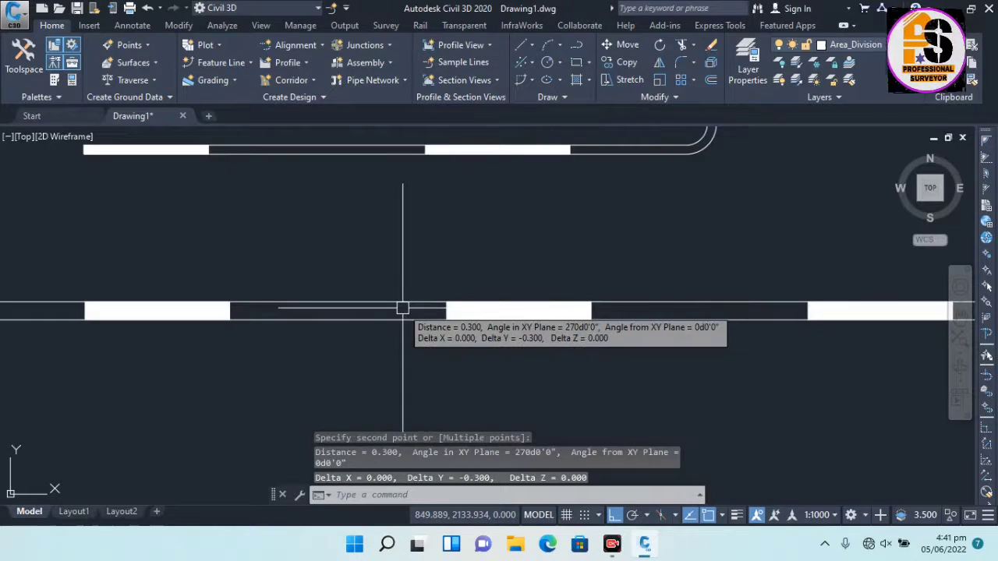
{"action": "key", "text": "Escape"}
Step: Place a 0.3000 aligned dimension across the straight kerb's width
{"action": "type", "text": "d"}
{"action": "key", "text": "Return"}
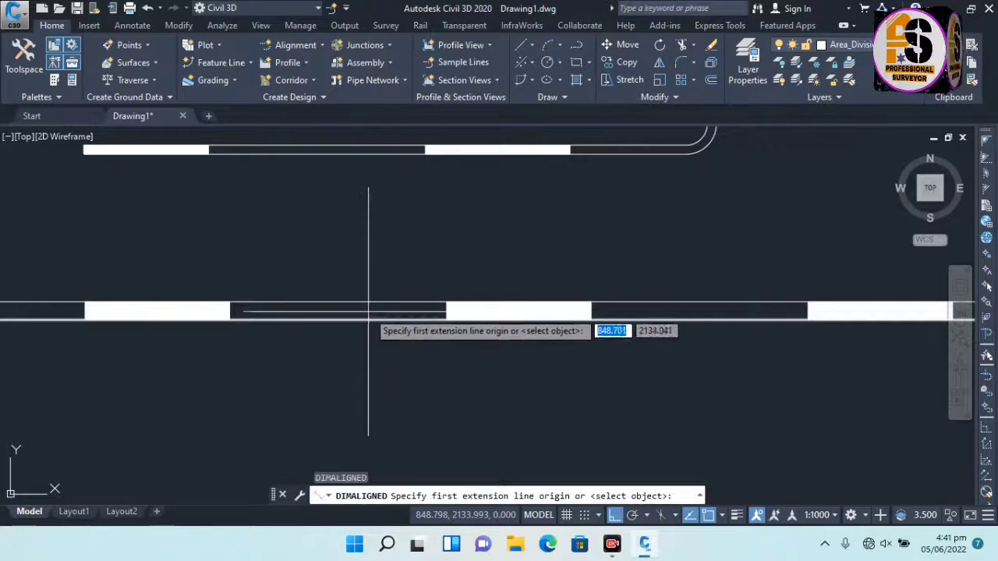
{"action": "left_click", "coordinate": [367, 318]}
{"action": "left_click", "coordinate": [366, 303]}
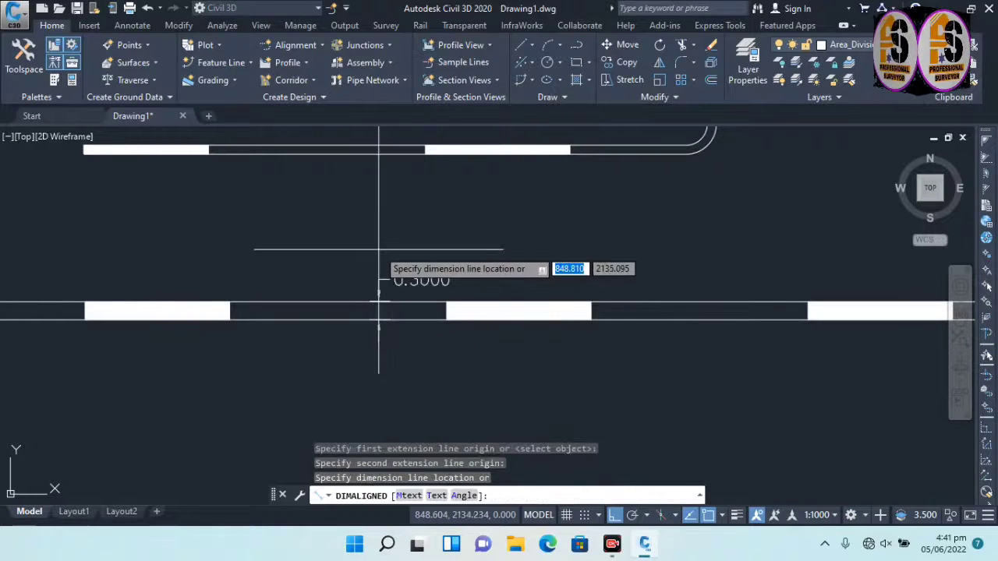
{"action": "left_click", "coordinate": [367, 263]}
{"action": "scroll", "coordinate": [327, 258], "scroll_direction": "up", "scroll_amount": 1}
{"action": "scroll", "coordinate": [387, 312], "scroll_direction": "down", "scroll_amount": 2}
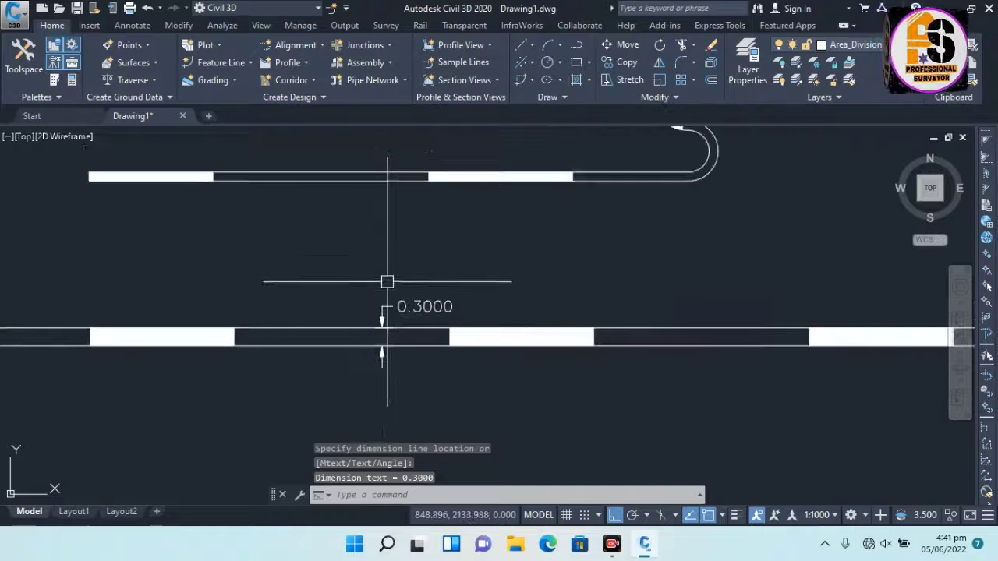
{"action": "scroll", "coordinate": [392, 282], "scroll_direction": "up", "scroll_amount": 1}
{"action": "scroll", "coordinate": [358, 205], "scroll_direction": "up", "scroll_amount": 1}
Step: Add a 0.1500 aligned dimension across the curved outline's kerb
{"action": "key", "text": "Return"}
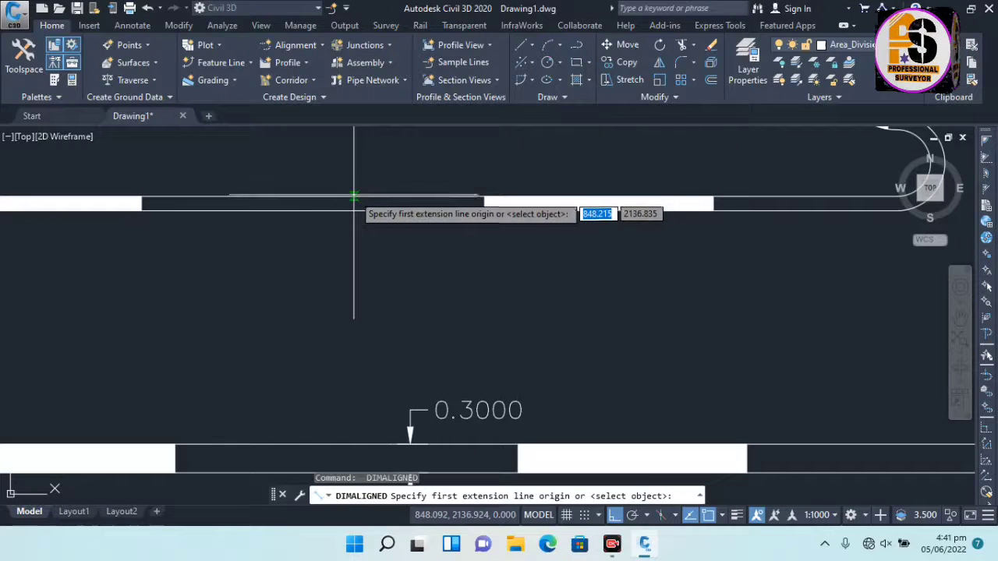
{"action": "left_click", "coordinate": [352, 198]}
{"action": "left_click", "coordinate": [353, 209]}
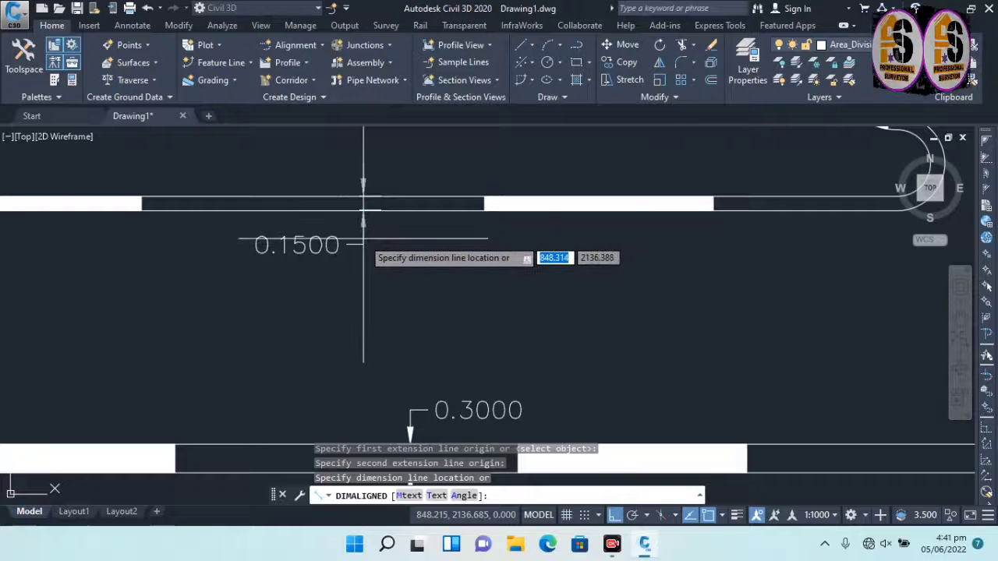
{"action": "left_click", "coordinate": [360, 225]}
{"action": "key", "text": "Escape"}
{"action": "key", "text": "Escape"}
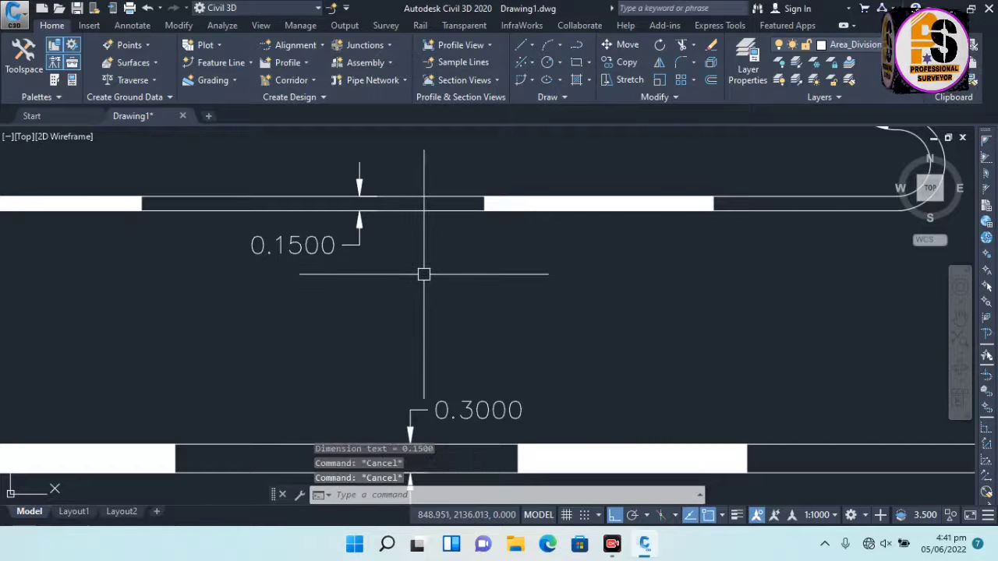
{"action": "type", "text": "d"}
{"action": "key", "text": "Return"}
Step: Set the Standard dimension style's primary precision to 0.000, then zoom out to view everything
{"action": "left_click", "coordinate": [663, 242]}
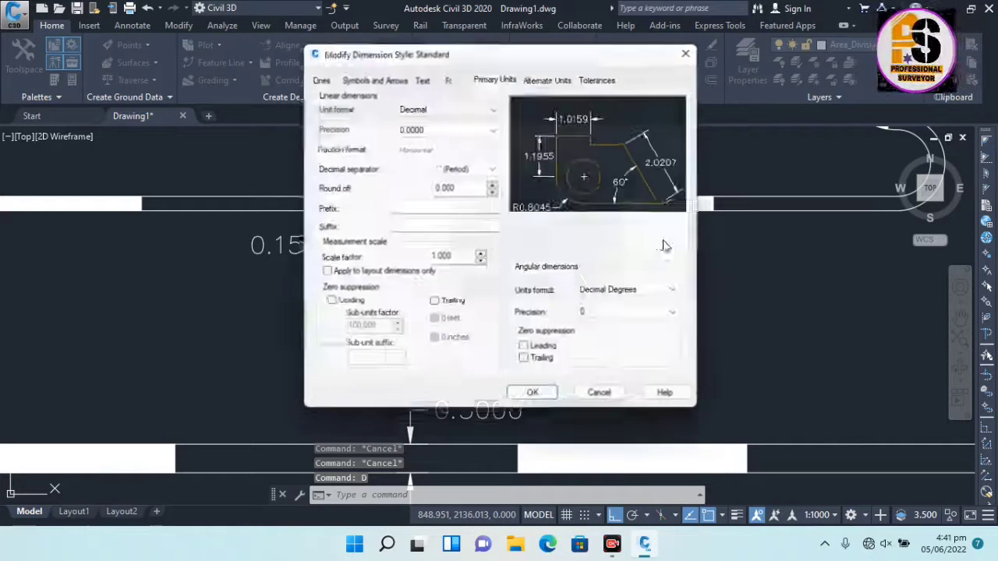
{"action": "left_click", "coordinate": [436, 126]}
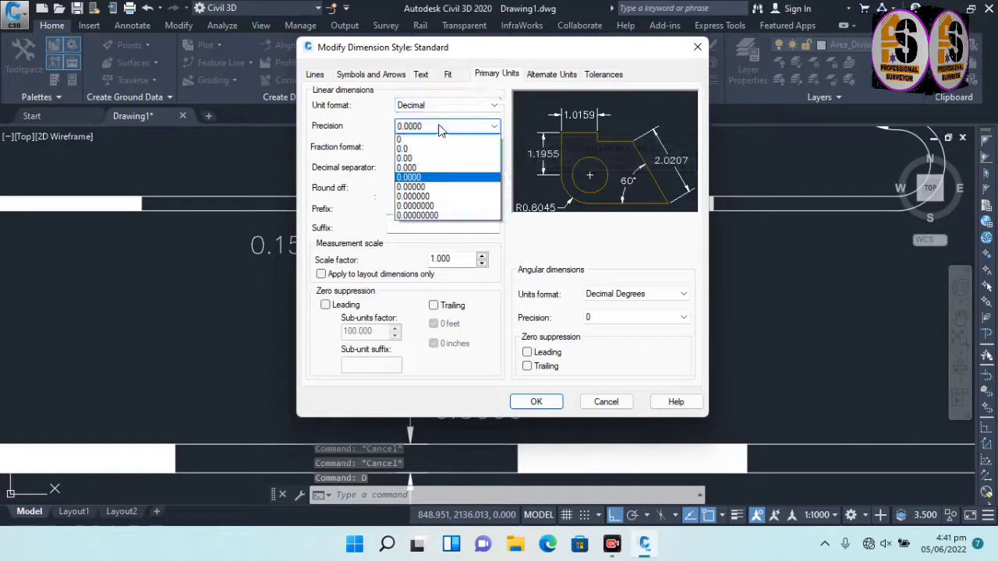
{"action": "left_click", "coordinate": [424, 168]}
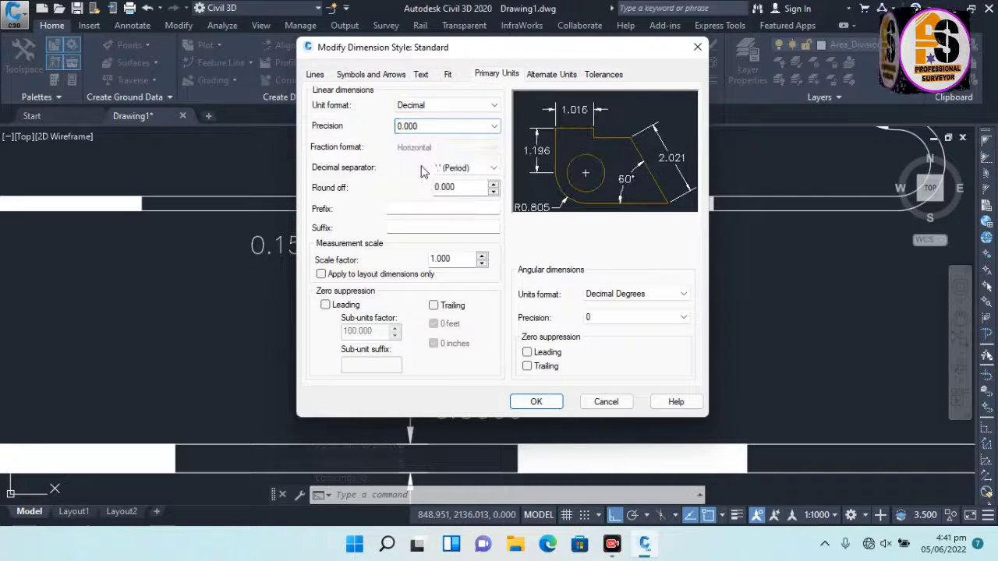
{"action": "left_click", "coordinate": [536, 402]}
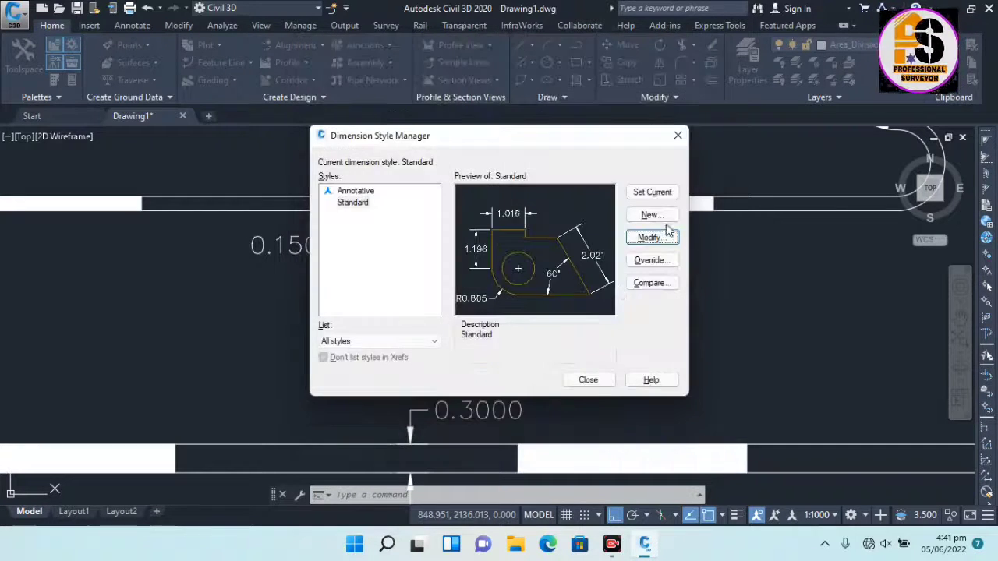
{"action": "left_click", "coordinate": [587, 380]}
{"action": "key", "text": "Escape"}
{"action": "key", "text": "Escape"}
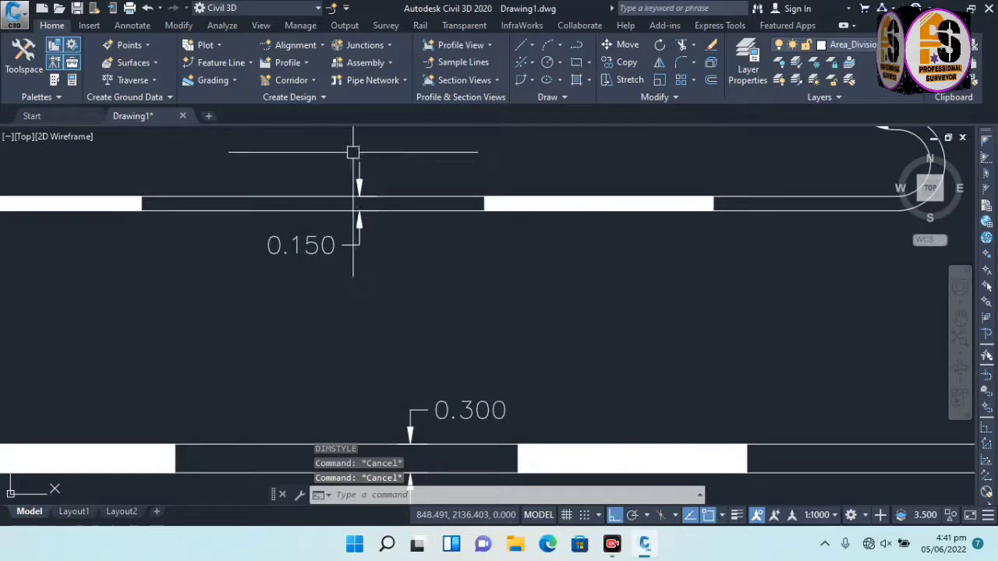
{"action": "scroll", "coordinate": [357, 159], "scroll_direction": "down", "scroll_amount": 2}
{"action": "scroll", "coordinate": [385, 184], "scroll_direction": "down", "scroll_amount": 2}
{"action": "mouse_move", "coordinate": [500, 217]}
{"action": "middle_mouse_down"}
{"action": "mouse_move", "coordinate": [468, 276]}
{"action": "mouse_move", "coordinate": [396, 294]}
{"action": "middle_mouse_up"}
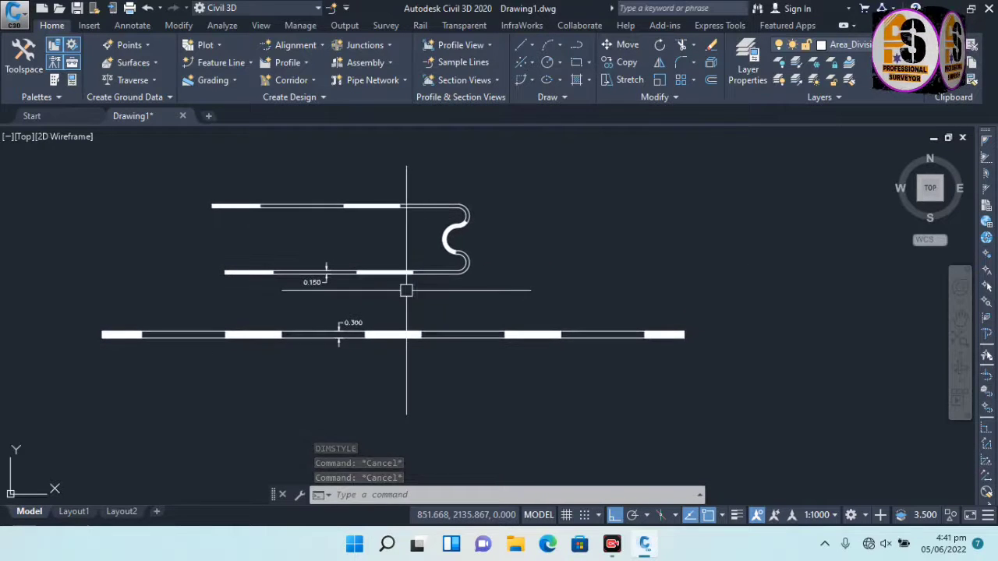